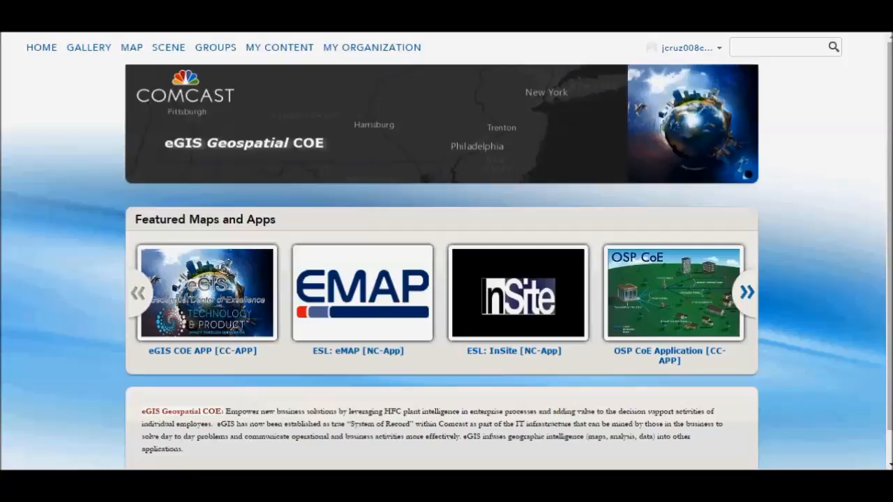
- Switch to test.csv in Excel, review the Address, City and ZipCode columns, and close the file without saving
key("alt+Tab")
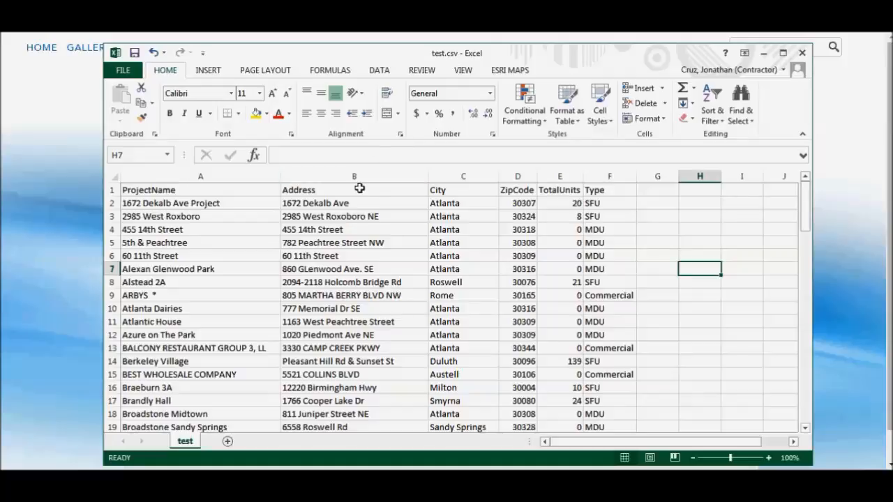
left_click(362, 176)
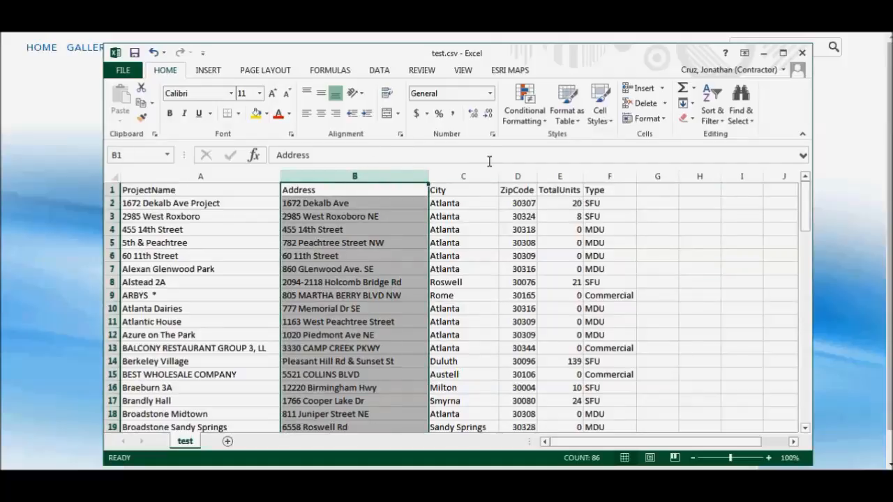
left_click_drag(420, 180, 518, 175)
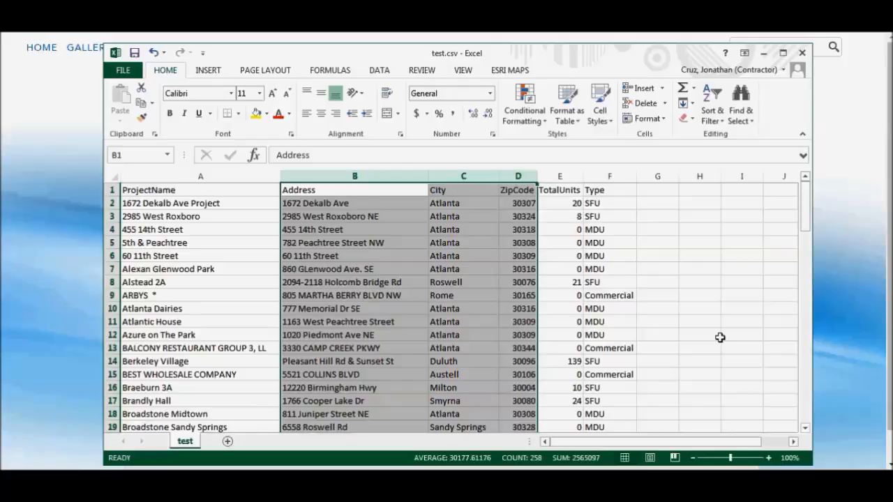
left_click(689, 294)
left_click(799, 56)
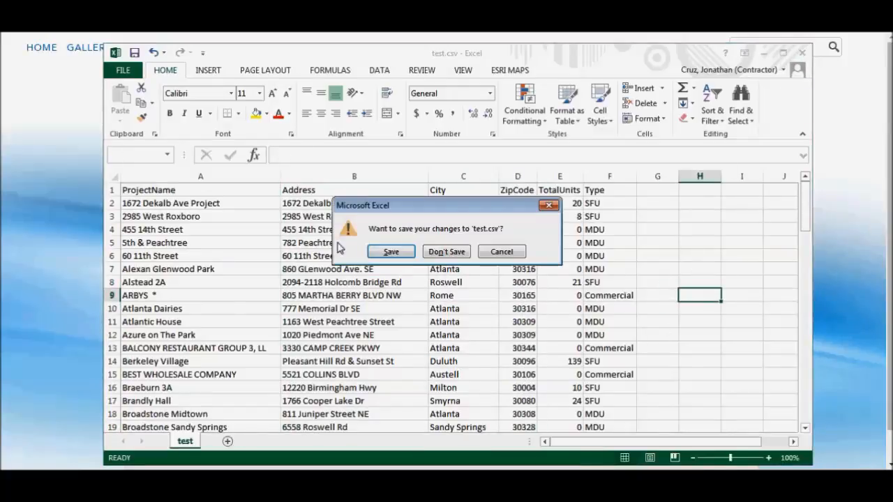
left_click(468, 251)
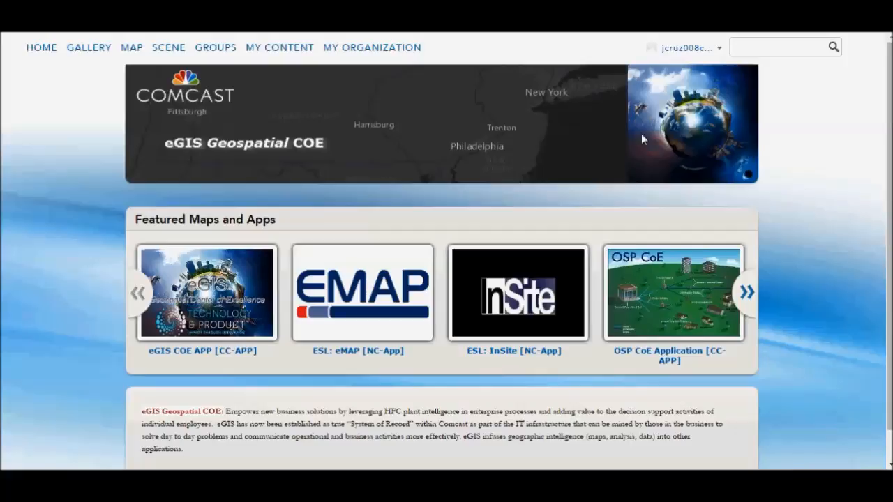
- Open the map viewer from the portal home page and import test.csv from the Tutorial_Data folder as a layer
left_click(131, 48)
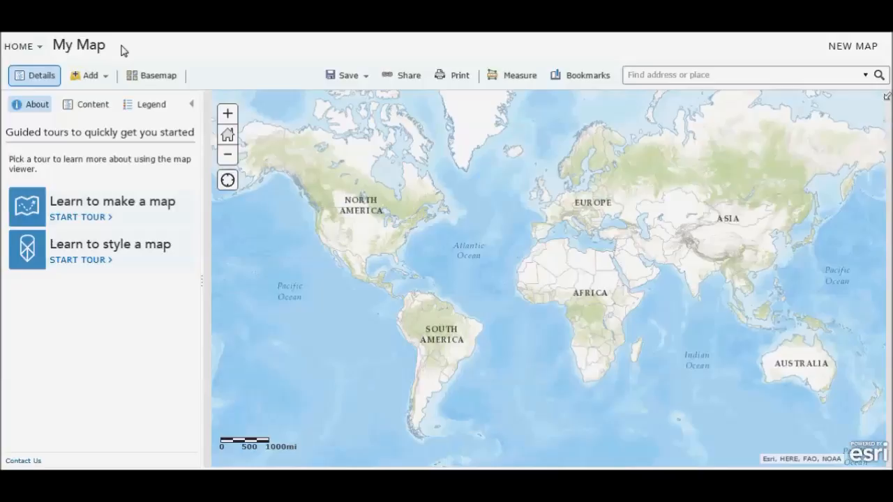
left_click(104, 78)
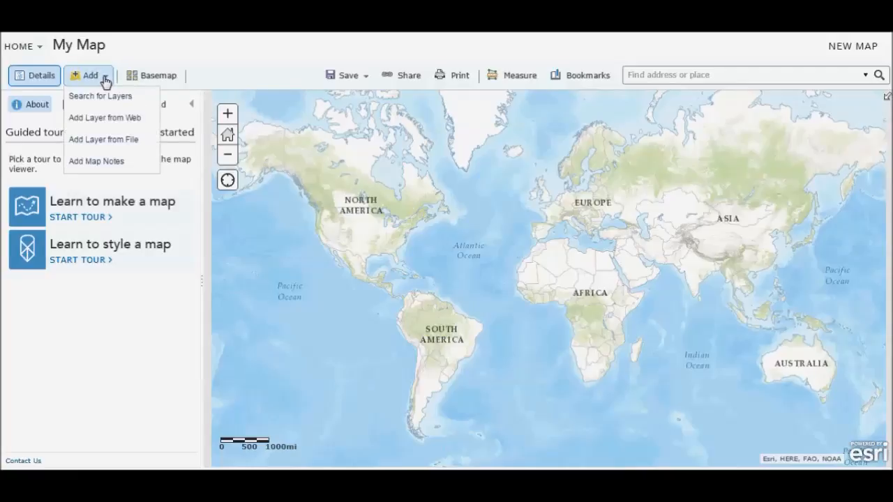
left_click(114, 141)
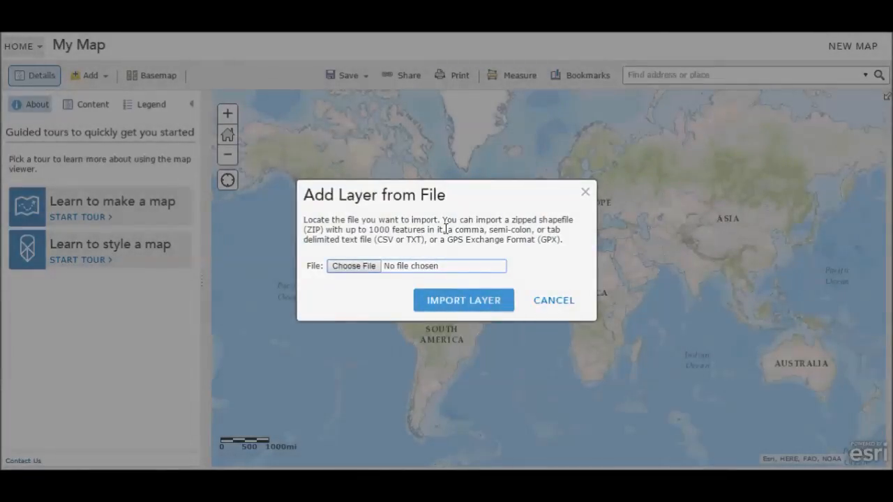
left_click(355, 271)
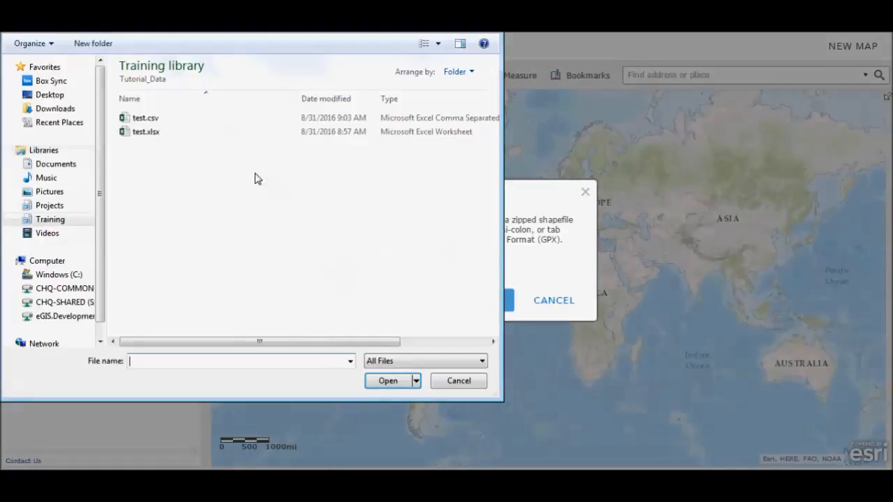
left_click(165, 120)
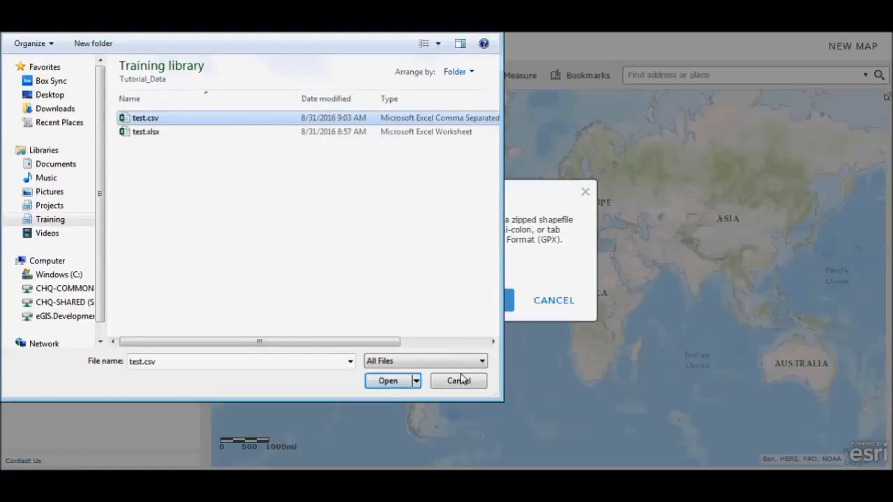
left_click(388, 382)
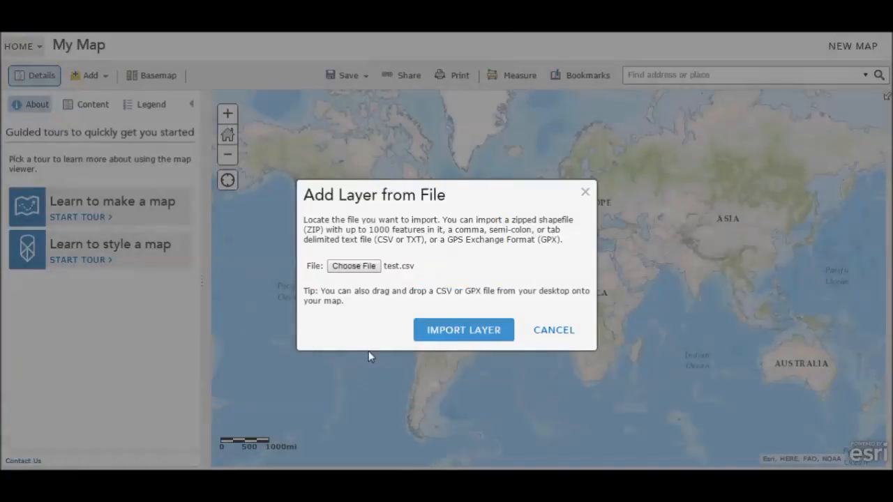
left_click(442, 334)
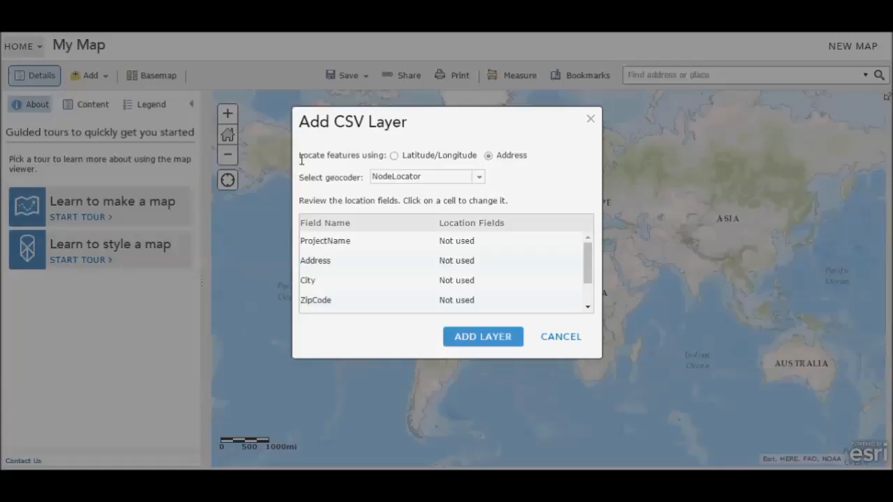
- Choose NAAddressLocator as the geocoder for locating the CSV features by address
left_click_drag(301, 160, 386, 158)
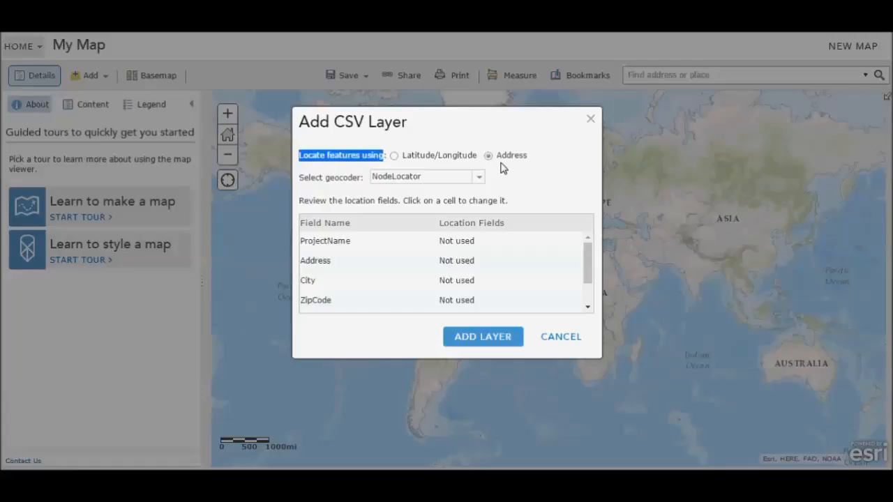
left_click_drag(496, 154, 531, 157)
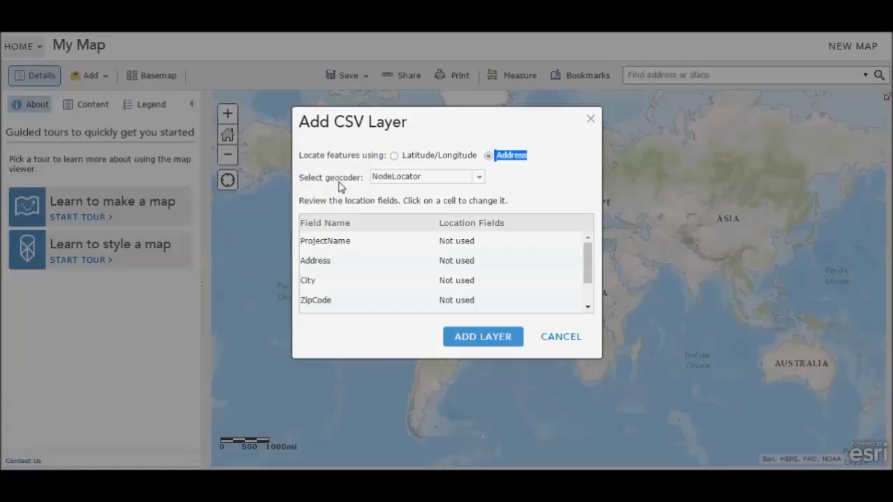
left_click_drag(325, 178, 367, 182)
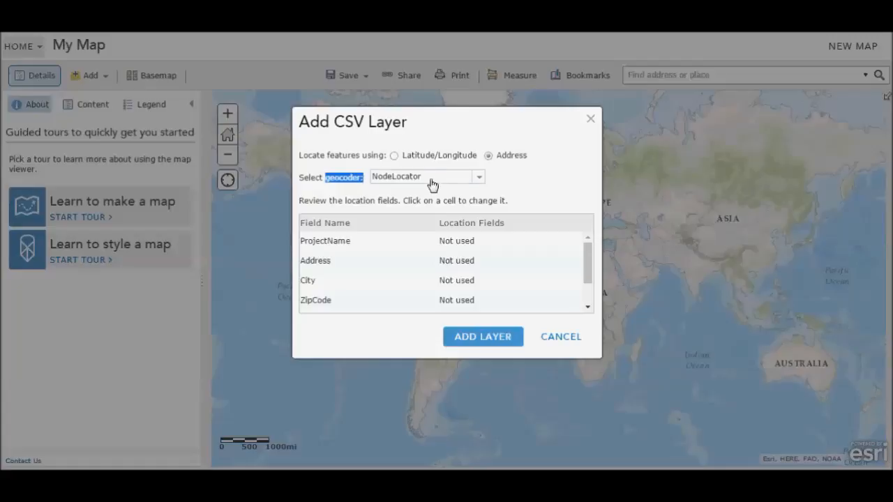
left_click(480, 181)
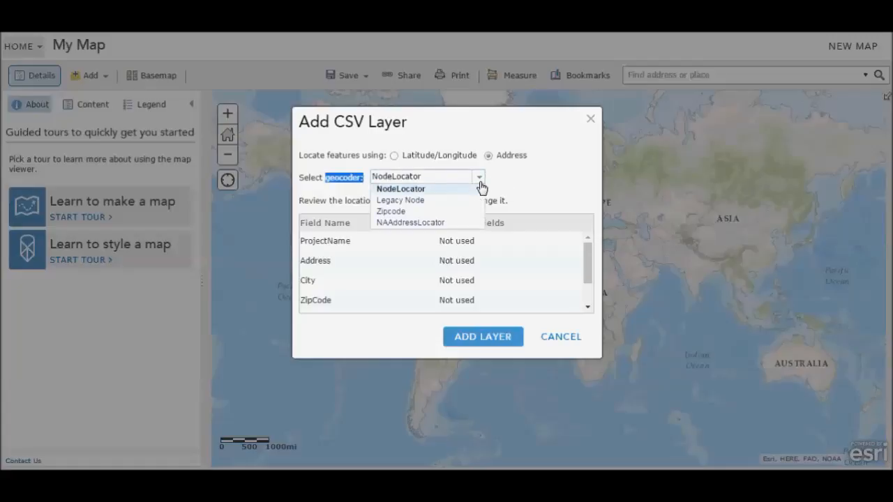
left_click(442, 223)
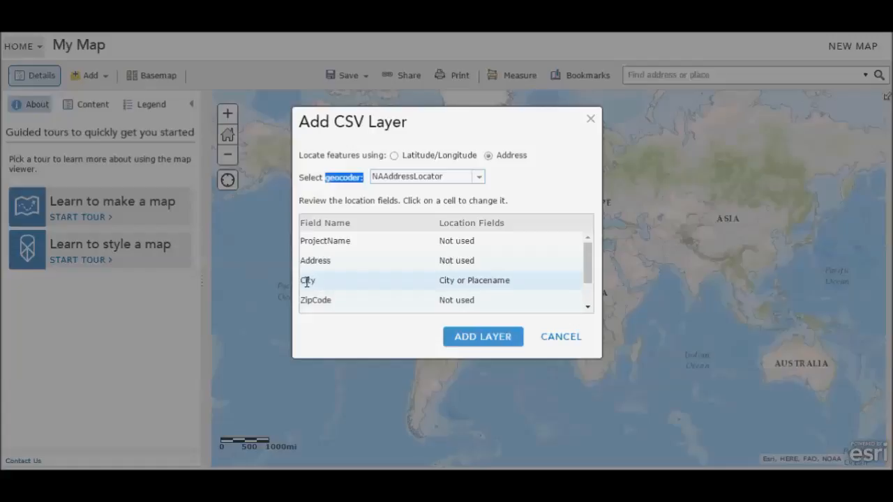
- Match the Address field to Street or Intersection and ZipCode to ZIP Code, and add the CSV layer to the map
left_click(504, 262)
left_click(506, 263)
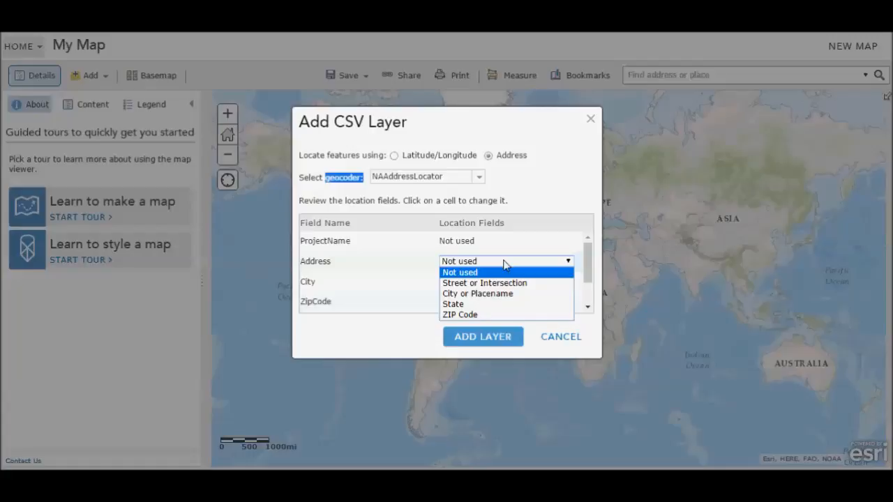
left_click(467, 284)
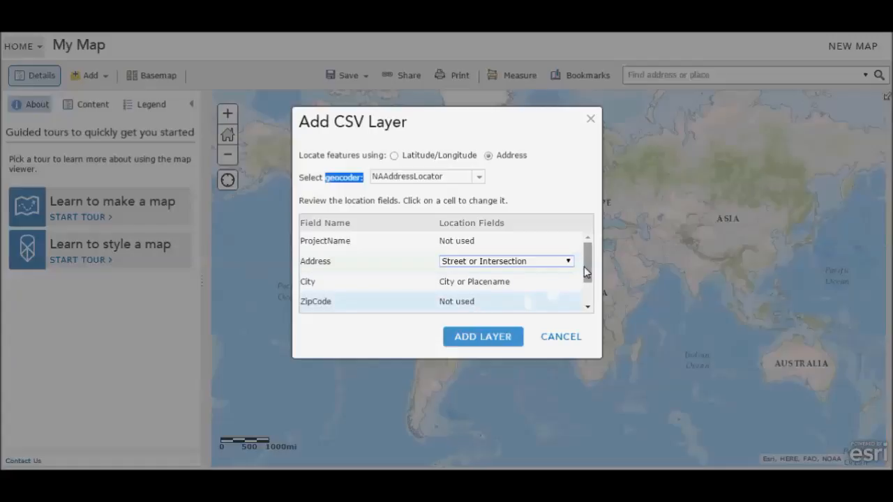
left_click_drag(585, 272, 587, 277)
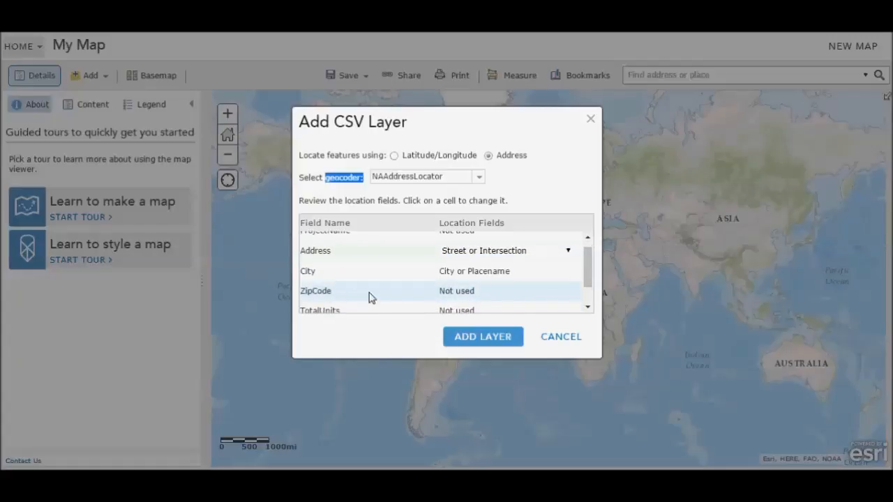
left_click(486, 298)
left_click(490, 292)
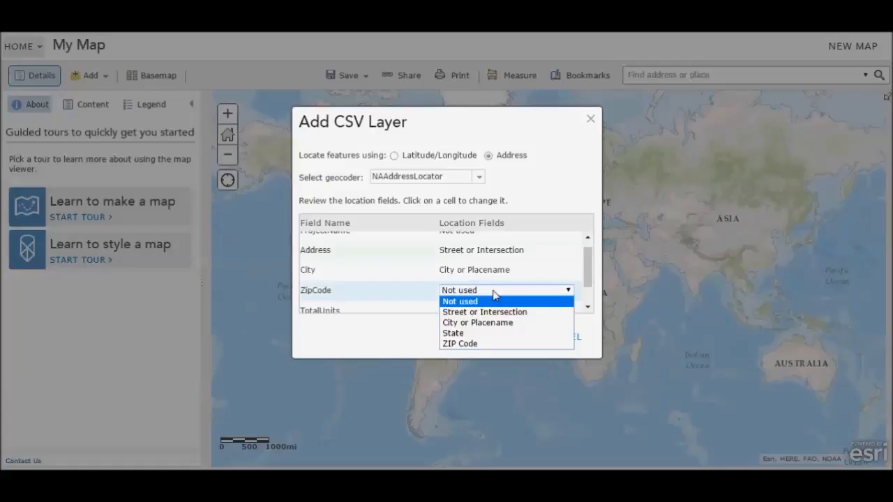
left_click(472, 344)
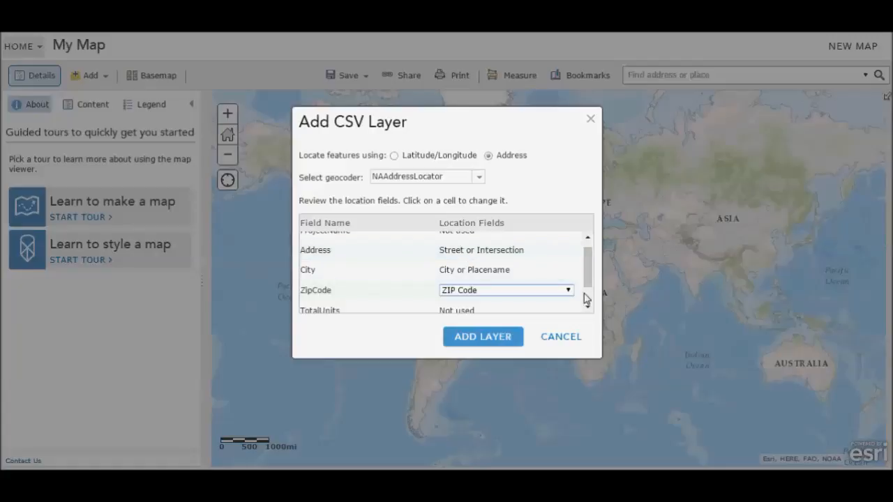
left_click(504, 341)
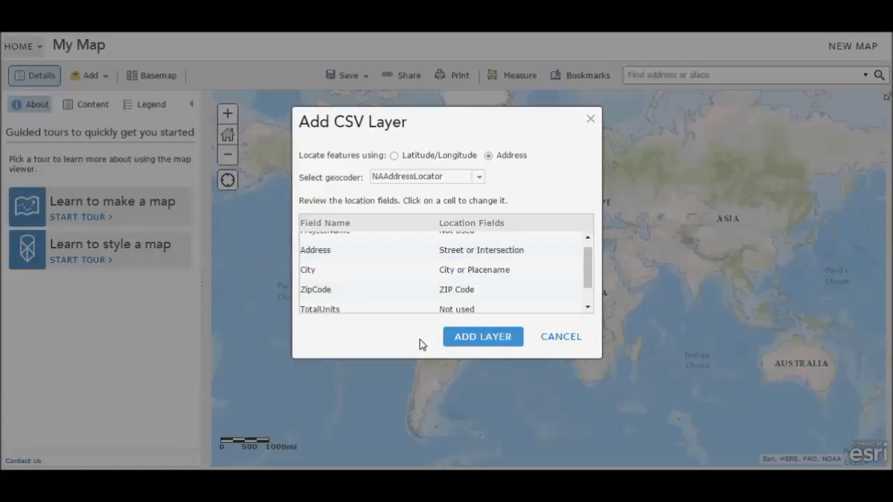
left_click(477, 344)
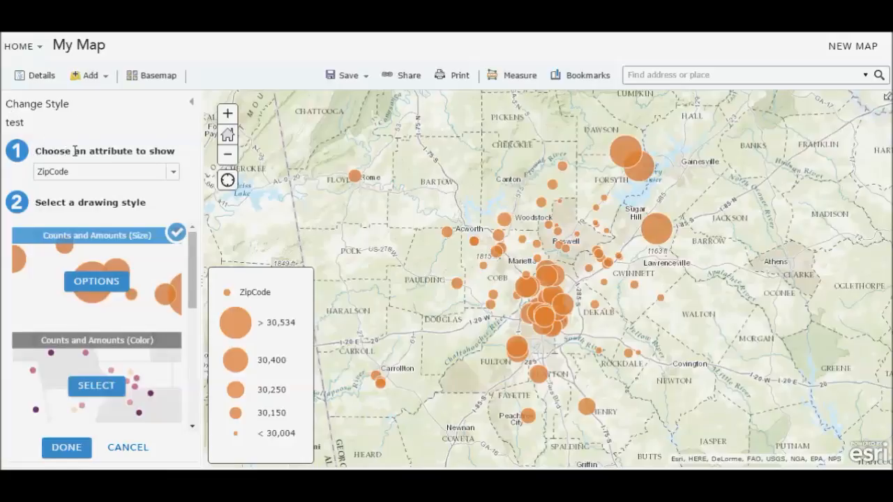
- Style the test layer by the Type attribute and review the resulting category legend
left_click(175, 177)
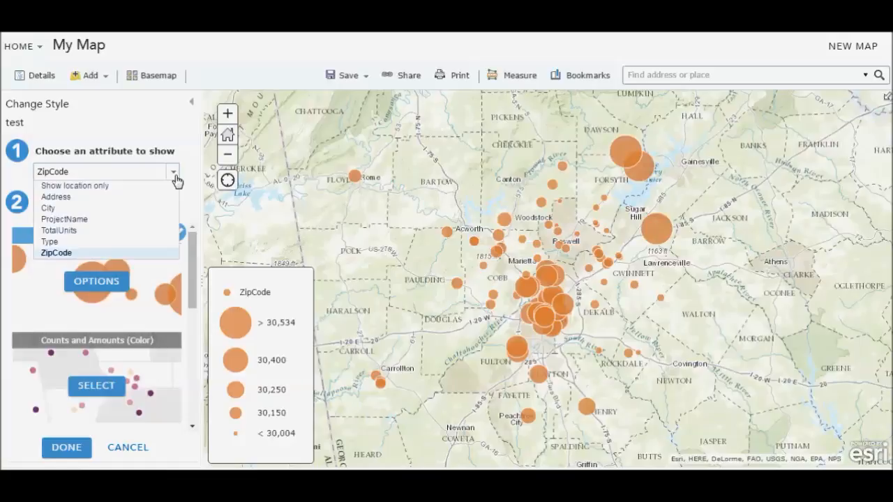
left_click(56, 244)
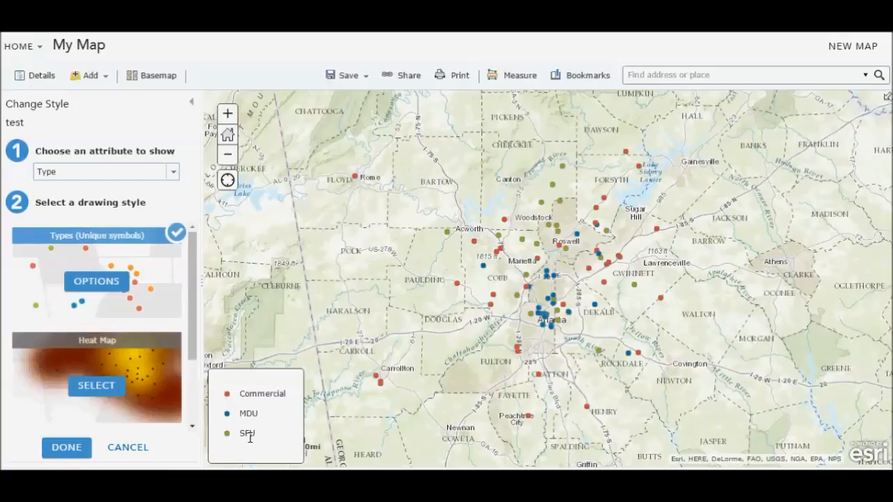
left_click_drag(240, 395, 291, 400)
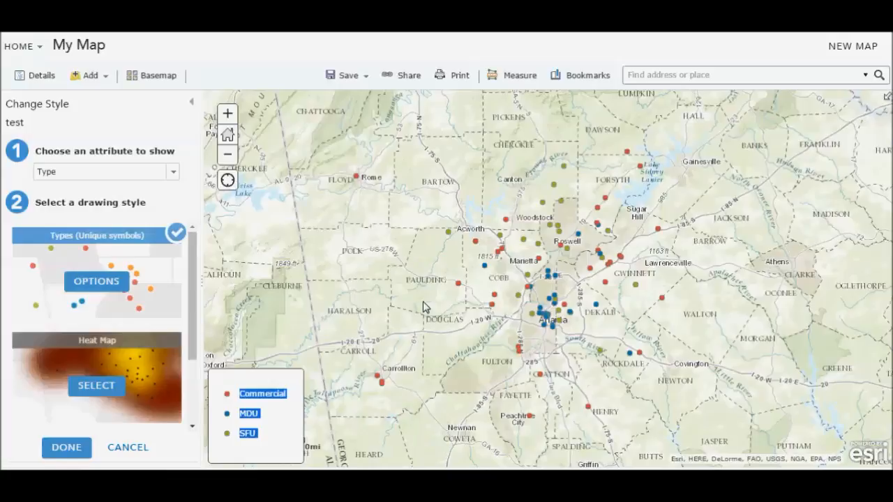
left_click(274, 389)
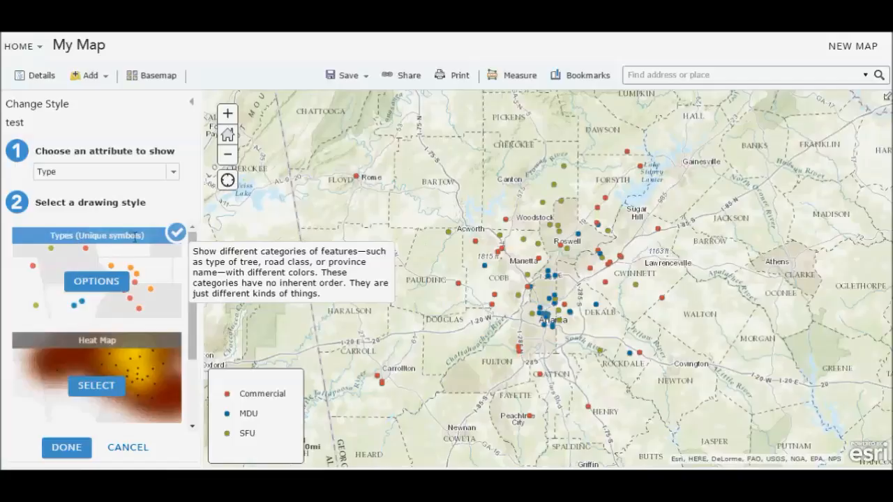
- Open the unique symbols options and change the Commercial symbol to the red circle from the Shapes set
left_click(95, 281)
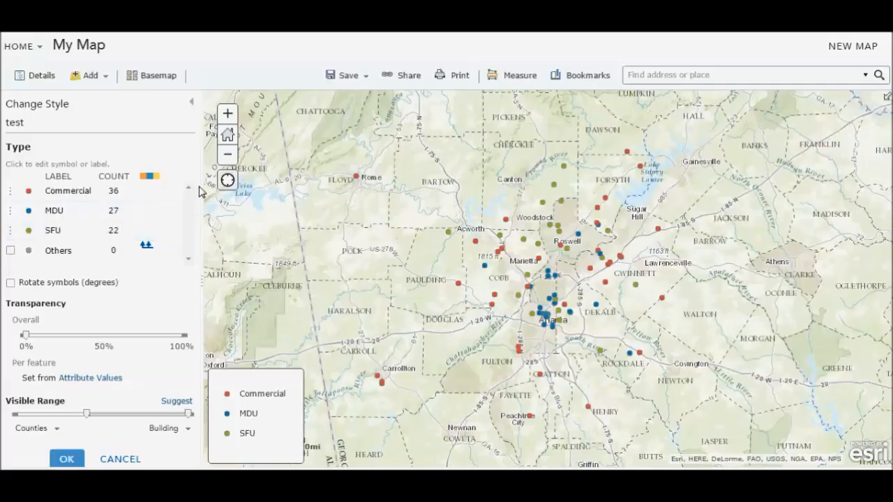
left_click(28, 193)
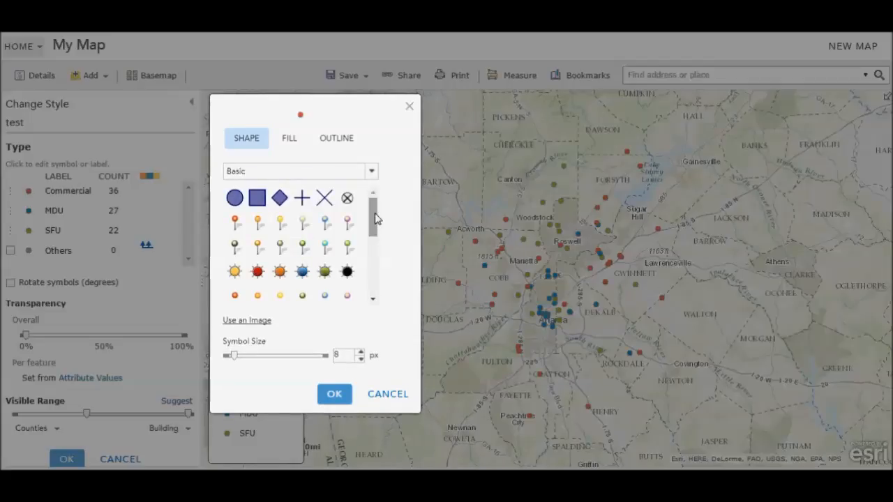
left_click(371, 172)
left_click(287, 264)
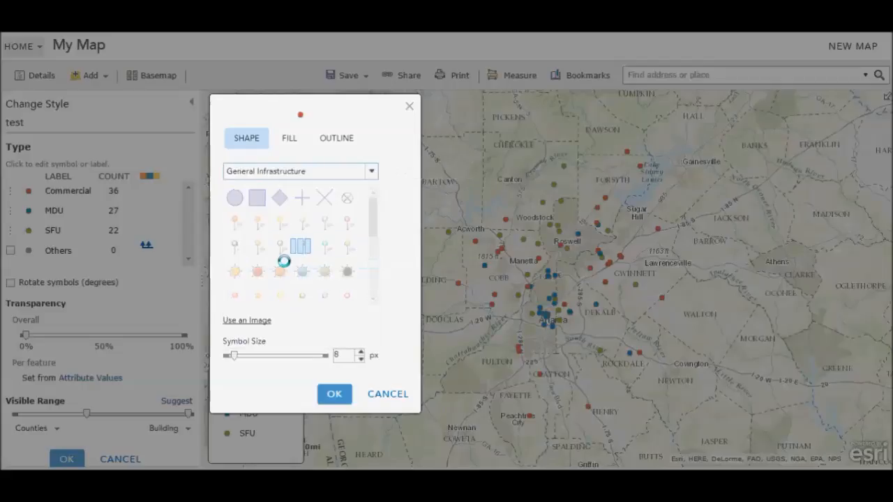
left_click_drag(369, 229, 376, 196)
left_click(372, 172)
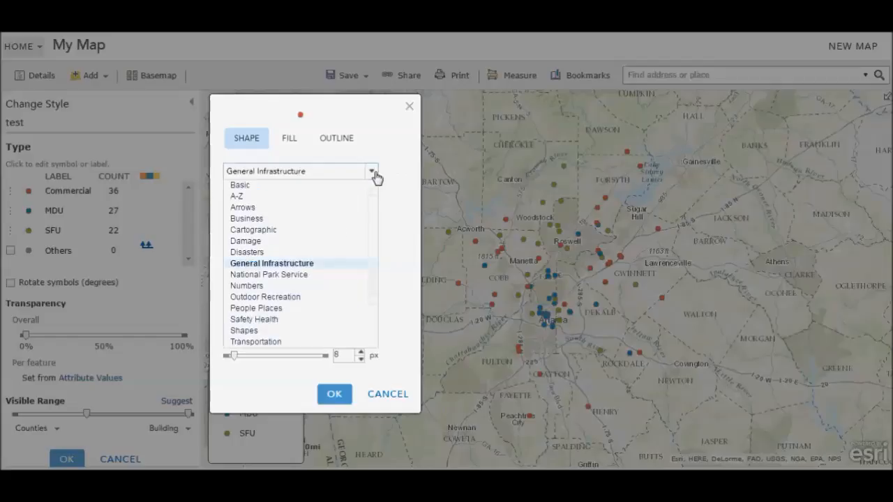
left_click(256, 331)
left_click_drag(370, 235, 271, 286)
left_click(233, 276)
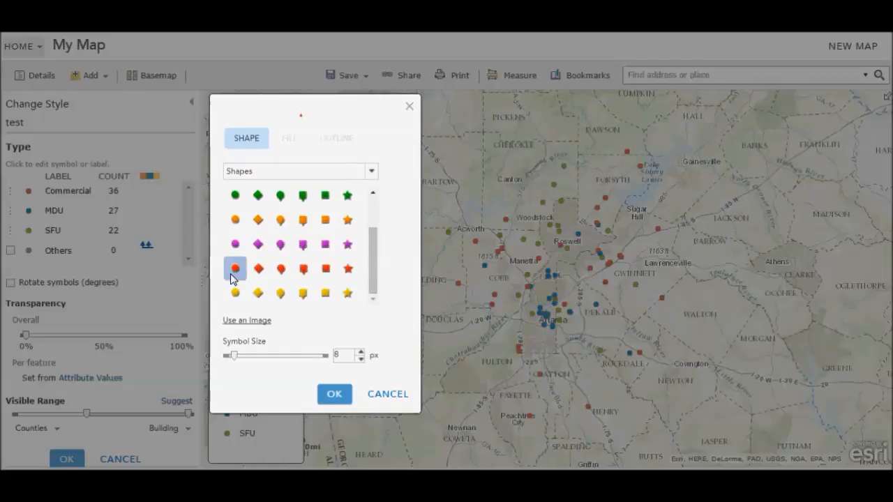
- Set the Commercial symbol size to 25 px and apply the symbol changes
double_click(348, 355)
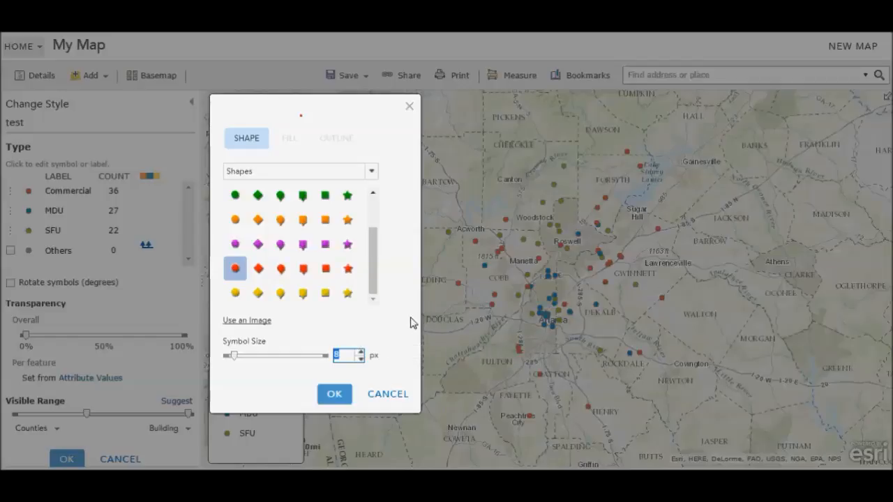
type("25")
left_click(333, 404)
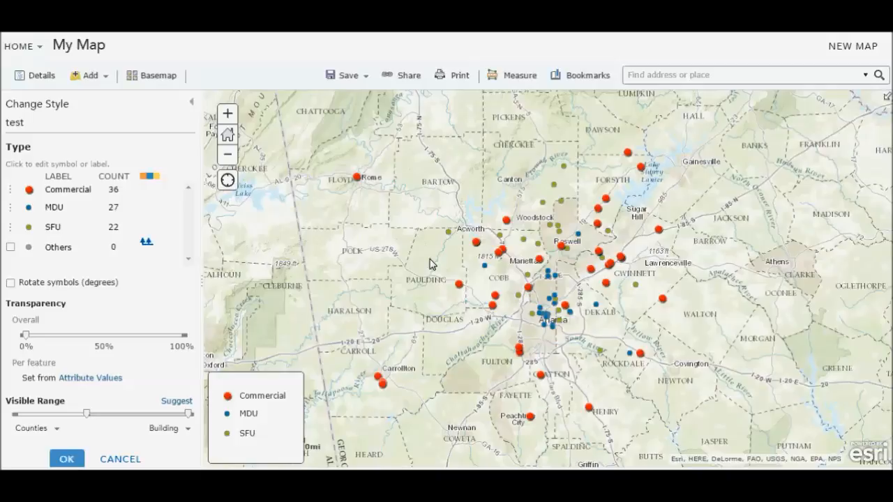
- Change the MDU symbol to the blue circle from the Shapes set at 25 px
left_click(29, 208)
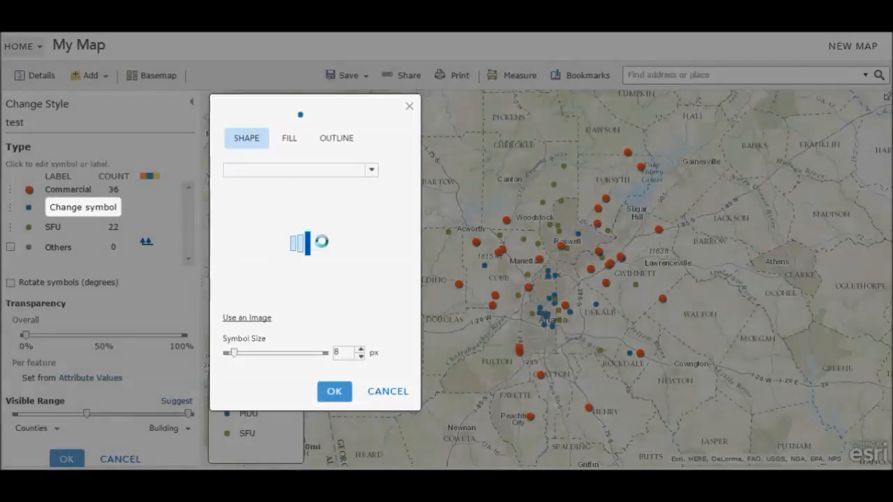
scroll(234, 274, "down", 2)
left_click(235, 272)
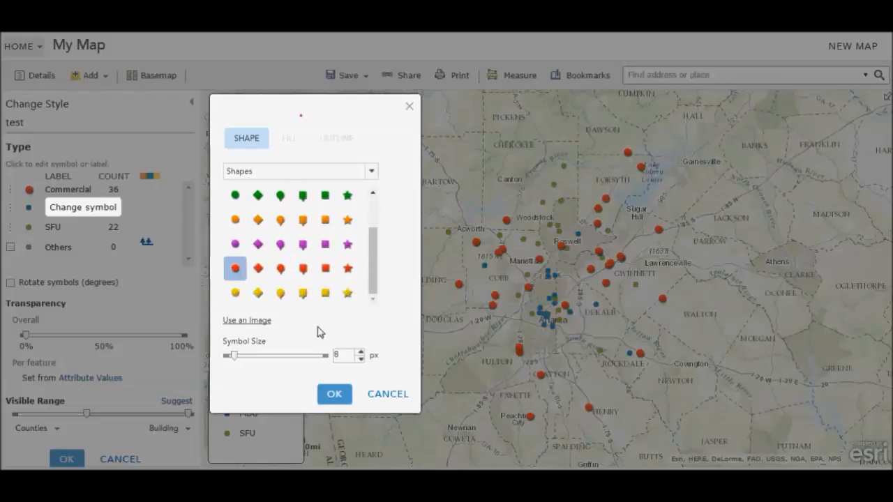
left_click(235, 224)
double_click(341, 355)
type("25")
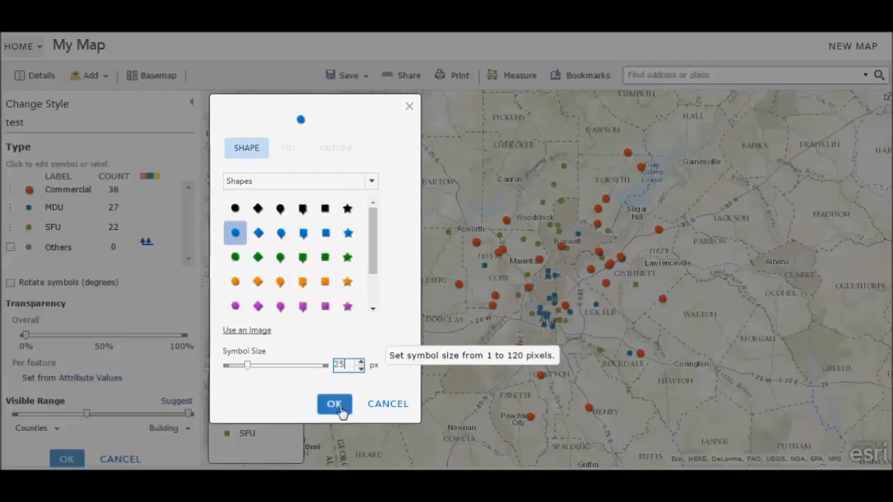
left_click(334, 394)
- Change the SFU symbol to the green circle from the Shapes set at 25 px
left_click(47, 231)
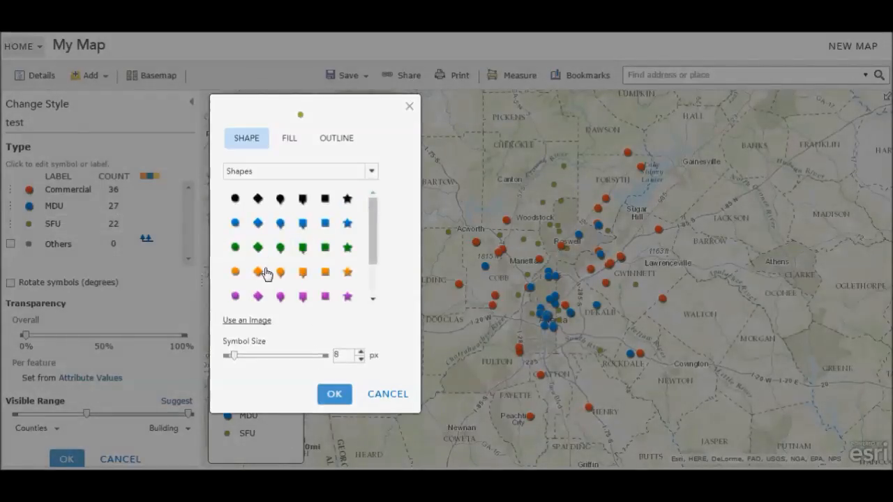
left_click(235, 247)
left_click(328, 357)
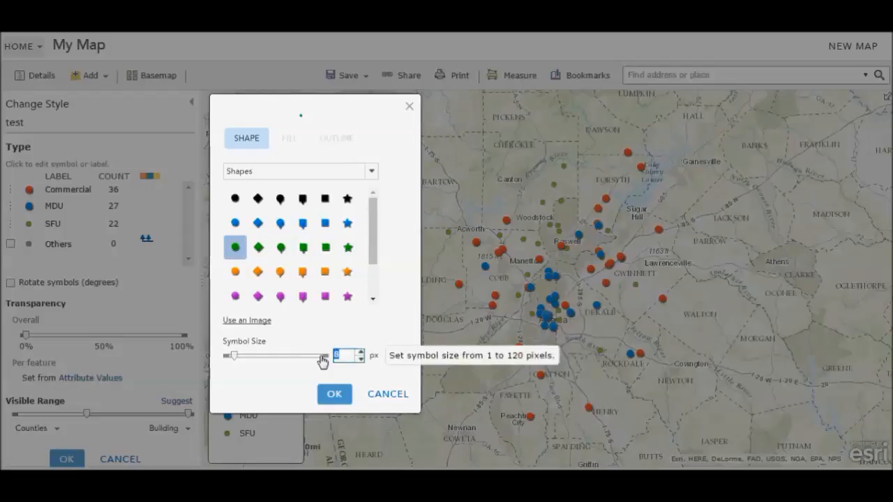
type("25")
left_click(335, 405)
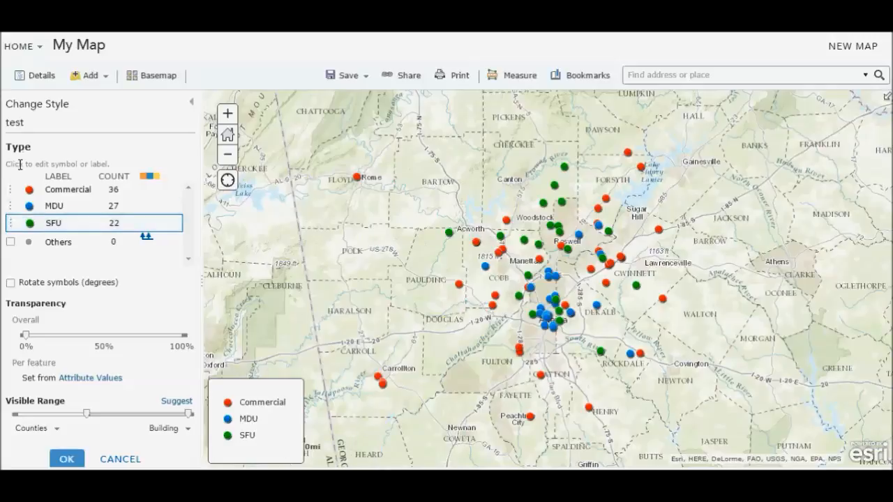
- Reorder the Type categories to SFU, MDU, Commercial and apply the finished layer style
left_click_drag(10, 106, 70, 104)
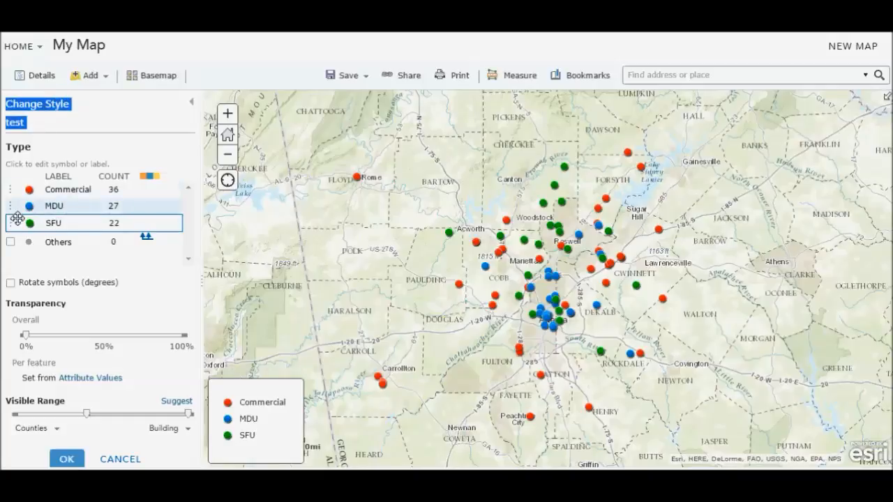
left_click_drag(10, 223, 10, 181)
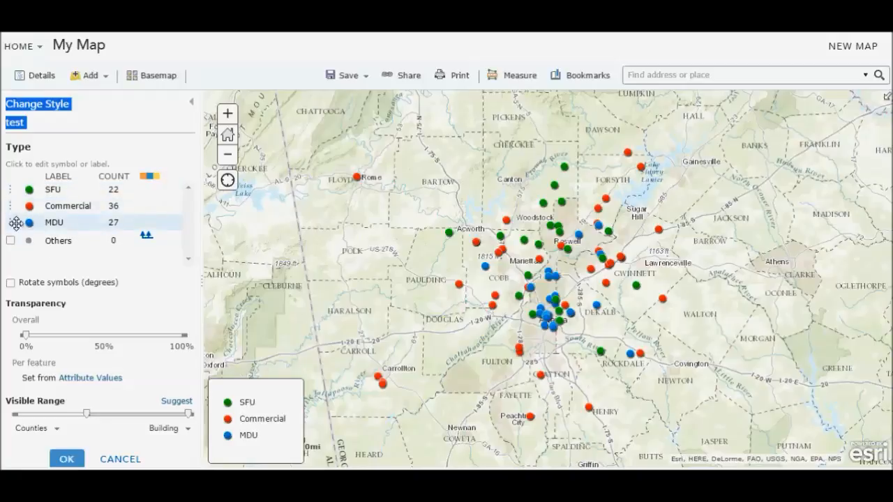
left_click_drag(11, 207, 14, 240)
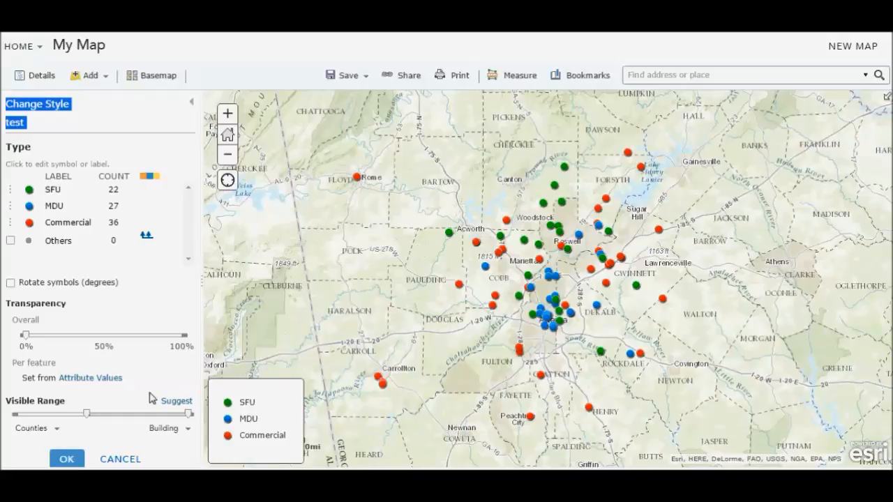
left_click(68, 459)
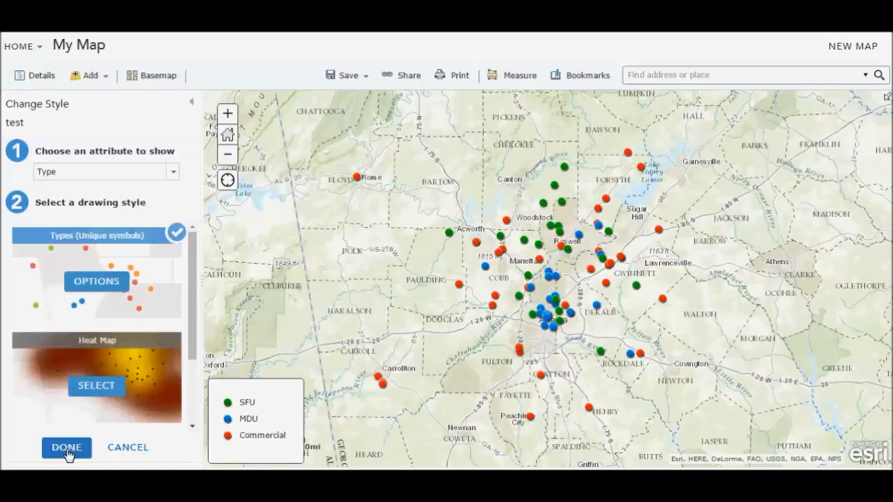
left_click(66, 448)
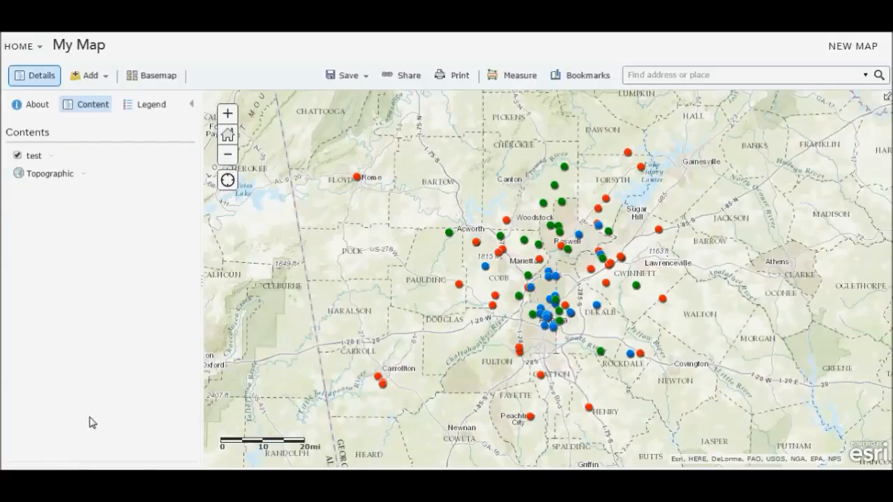
- Examine the map legend's layer title and the order of its project type categories
left_click(151, 110)
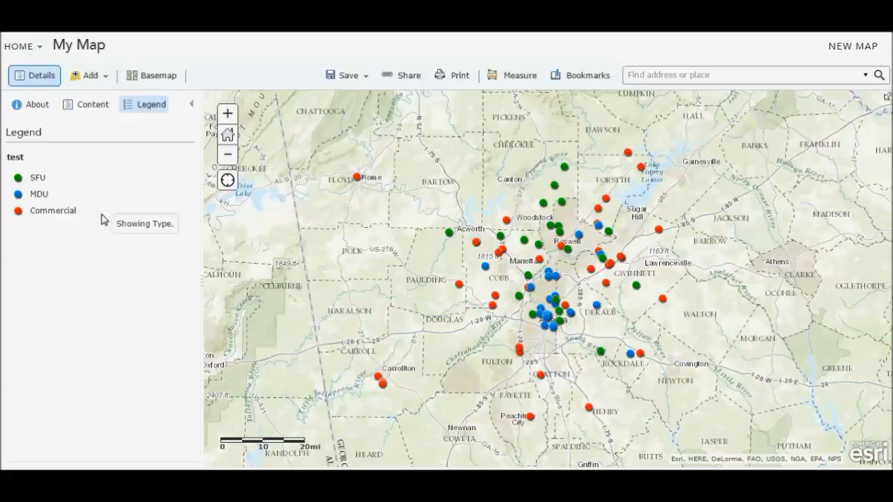
mouse_move(79, 210)
left_mouse_down()
mouse_move(31, 205)
mouse_move(32, 180)
mouse_move(57, 171)
left_mouse_up()
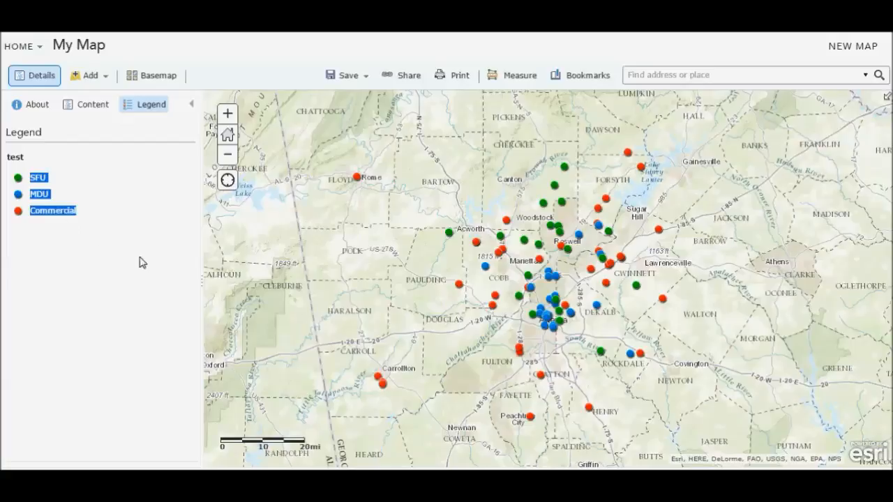
left_click(86, 157)
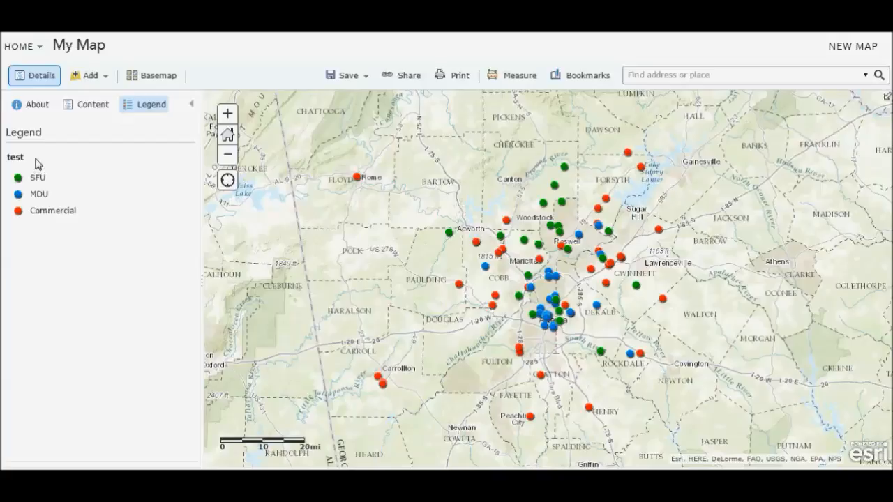
left_click_drag(25, 158, 10, 163)
left_click(56, 163)
- Rename the test layer to "Q1 2017 Projects"
left_click(92, 110)
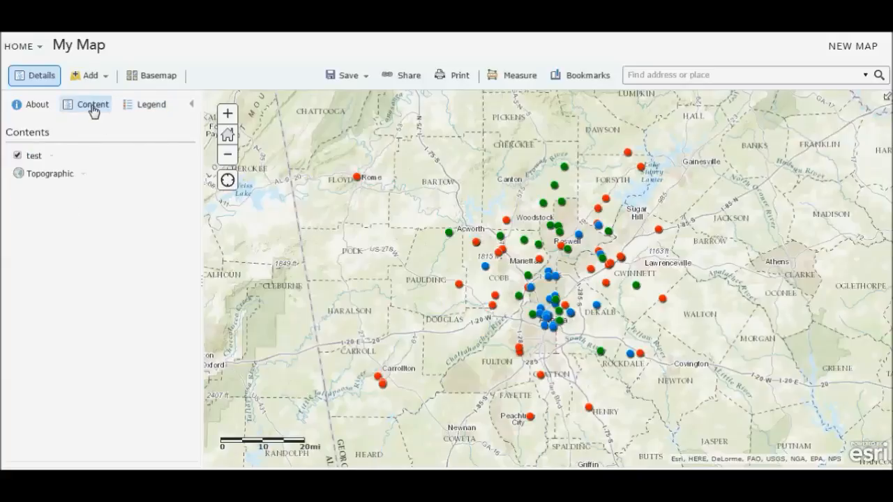
left_click(51, 158)
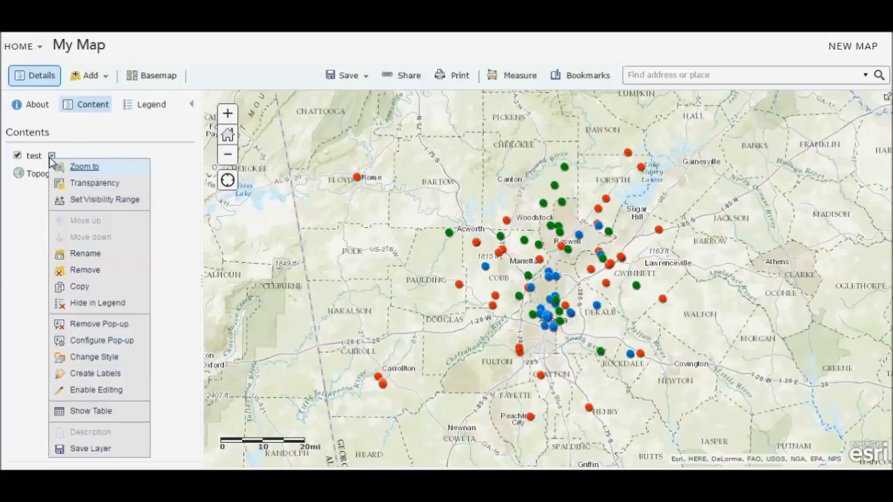
left_click(93, 256)
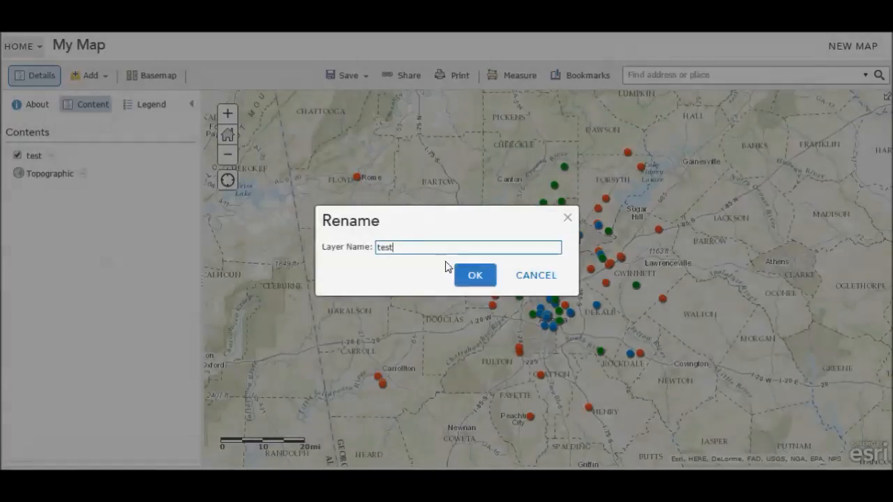
left_click_drag(443, 245, 335, 250)
type("Q")
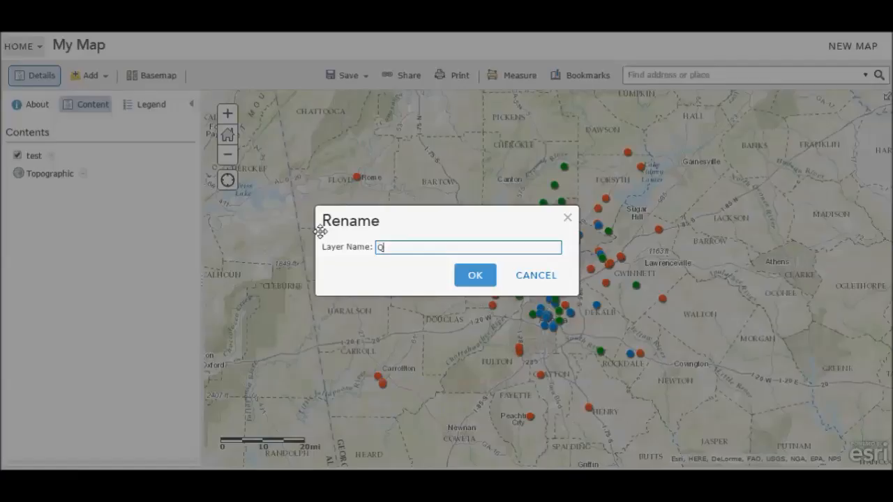
type("1 2017 Pero")
type("ro")
left_click(480, 282)
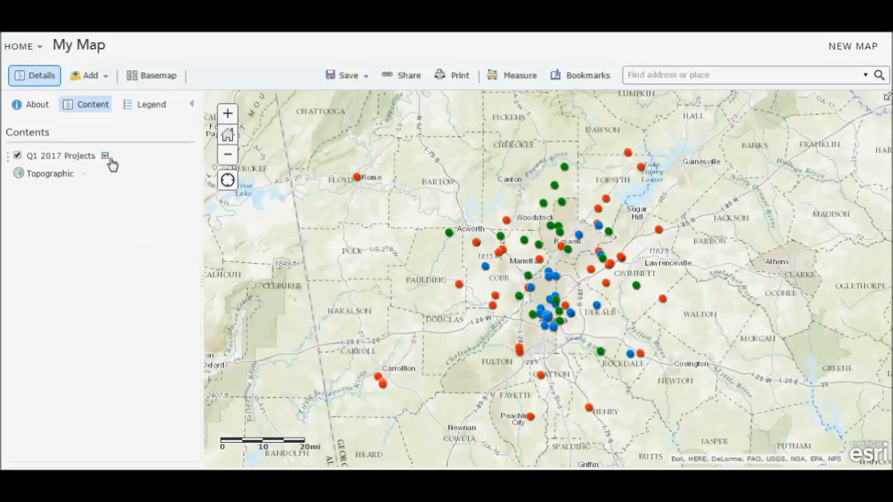
- Check the renamed layer's title and categories in the map legend
left_click(159, 107)
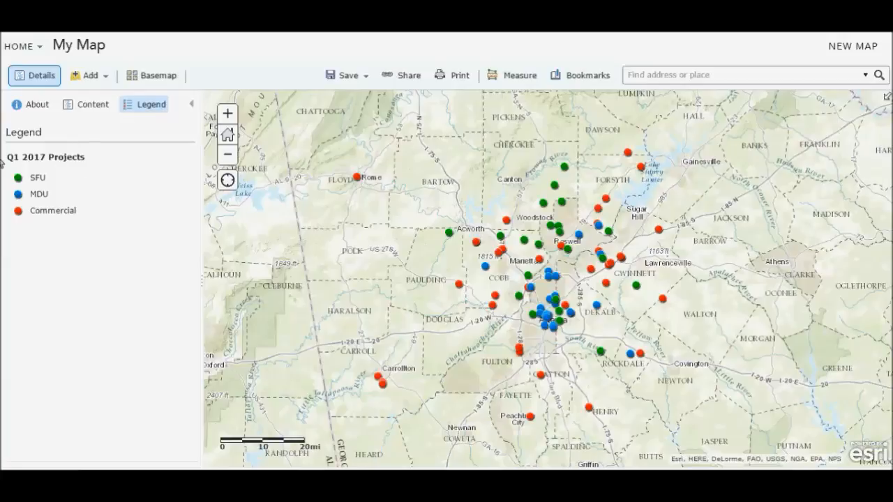
left_click_drag(8, 155, 94, 159)
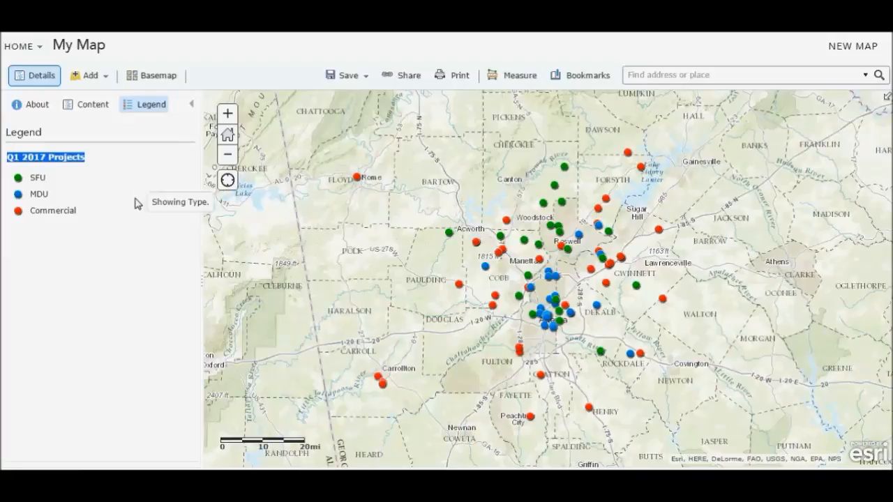
left_click(79, 218)
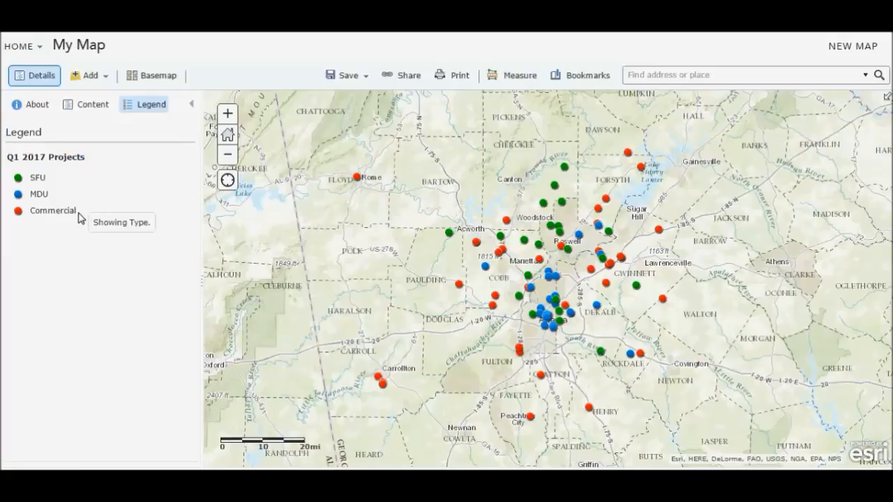
- Inspect the pop-up fields of the green SFU point near Acworth, including ZipCode, ProjectName and TotalUnits, and close the pop-up
left_click(449, 233)
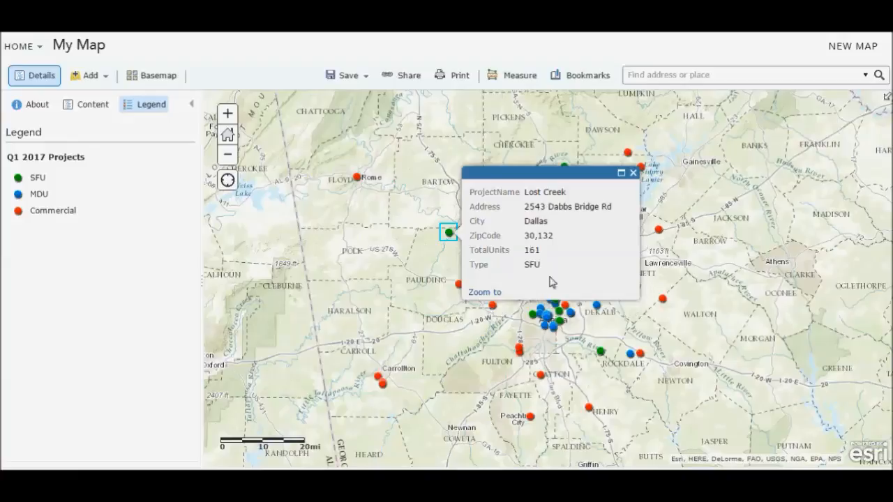
left_click_drag(524, 235, 554, 236)
left_click_drag(471, 190, 518, 188)
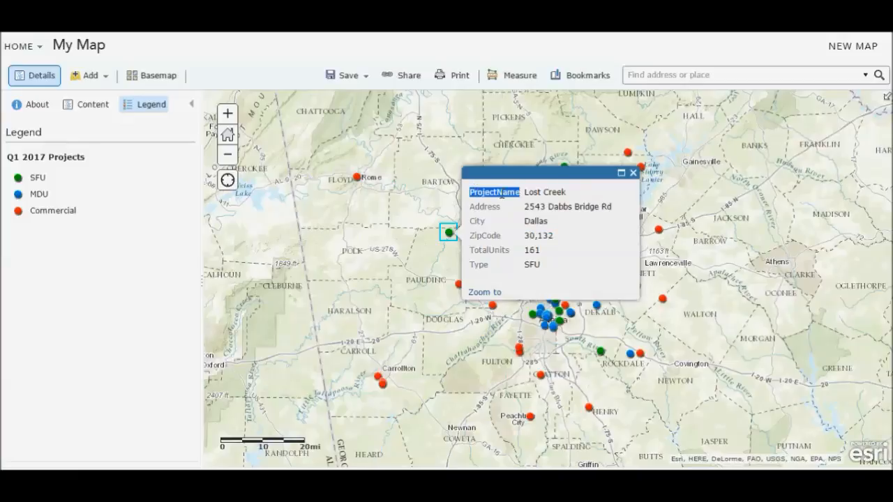
left_click_drag(469, 235, 511, 247)
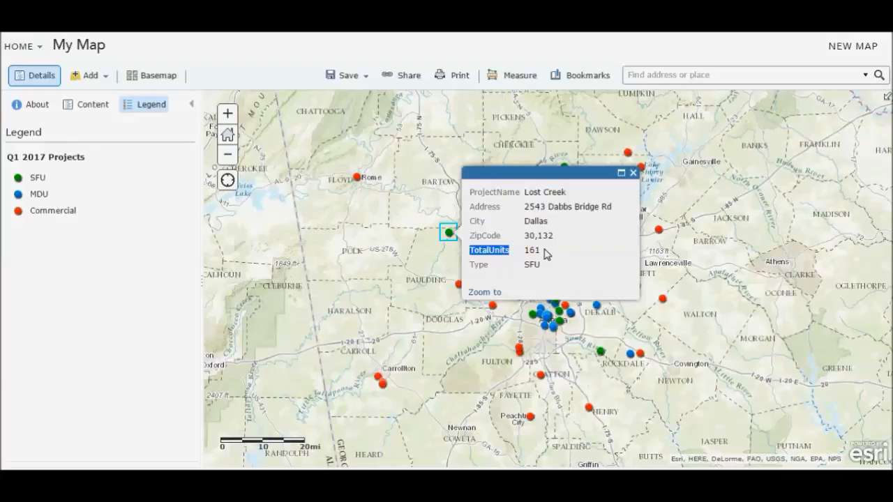
left_click(585, 267)
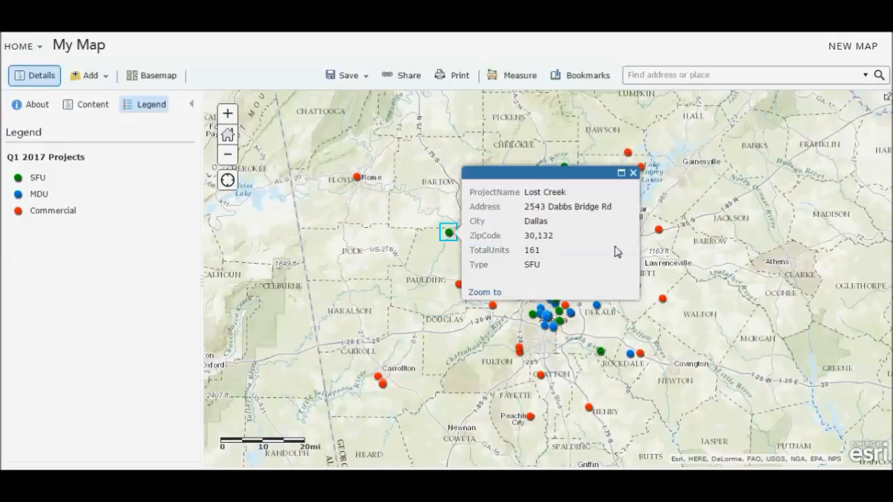
left_click(633, 173)
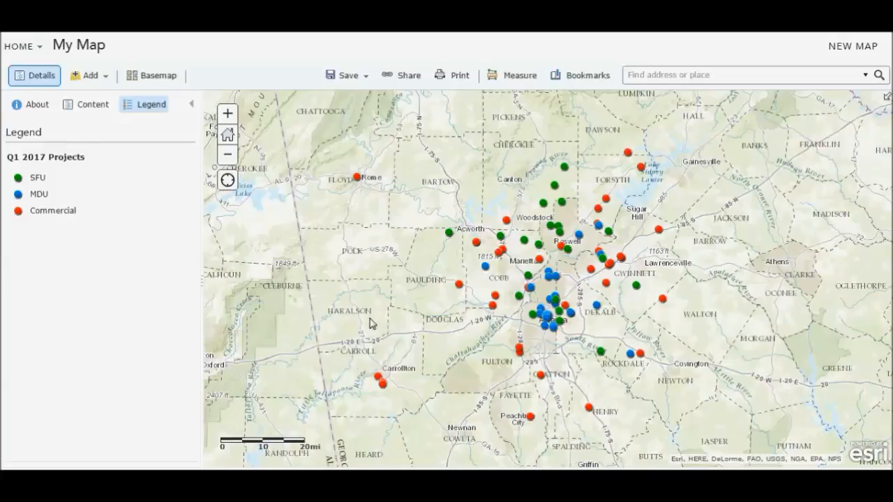
- Configure the Q1 2017 Projects pop-up with the title "Atlanta Region {ProjectName}", inserting the ProjectName field after the text
left_click(102, 108)
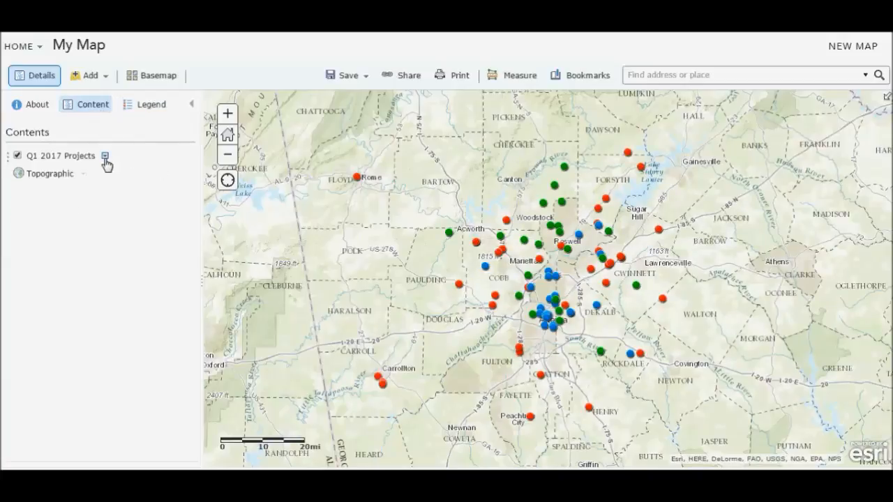
left_click(105, 159)
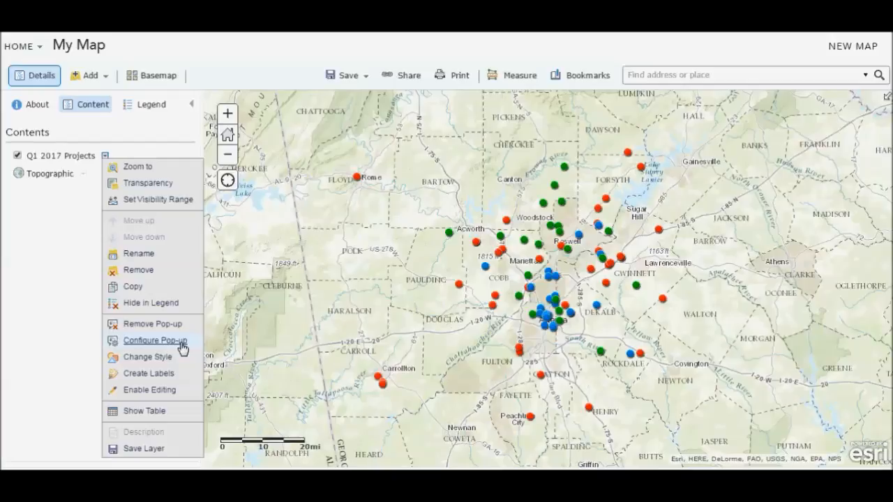
left_click(154, 340)
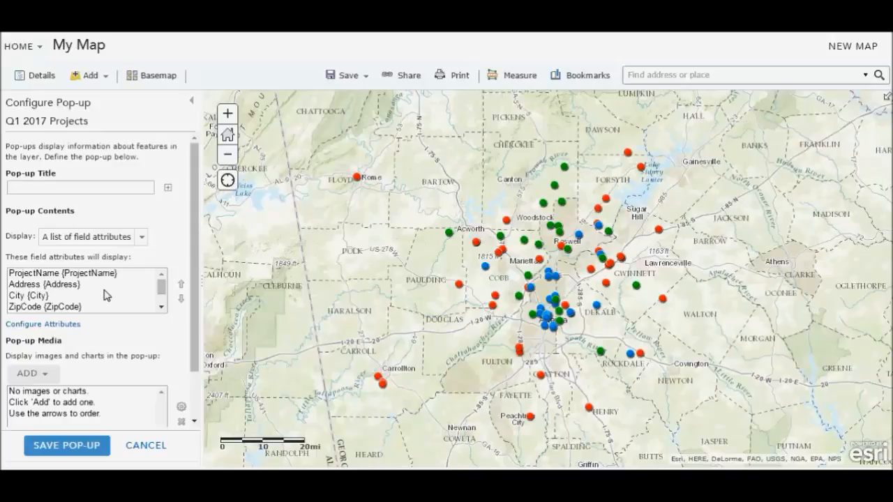
left_click(79, 188)
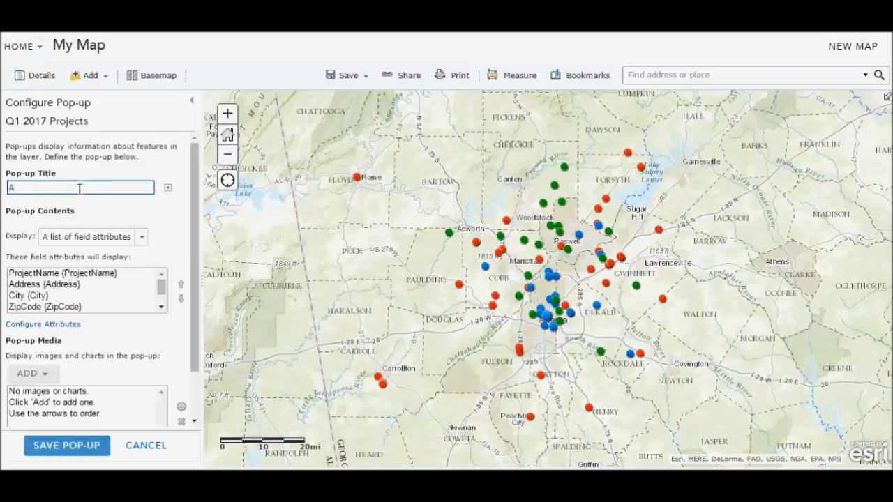
type("Atlanta Region")
left_click(167, 190)
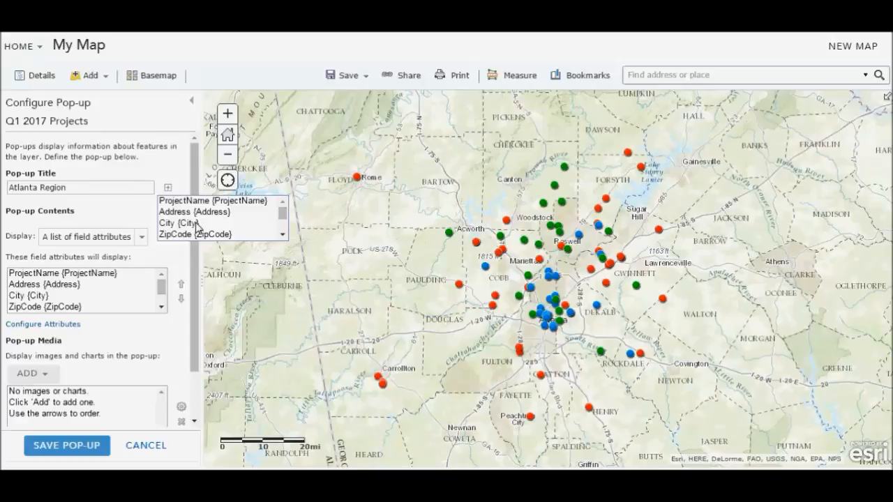
mouse_move(285, 213)
left_mouse_down()
mouse_move(285, 233)
mouse_move(286, 210)
left_mouse_up()
left_click(180, 205)
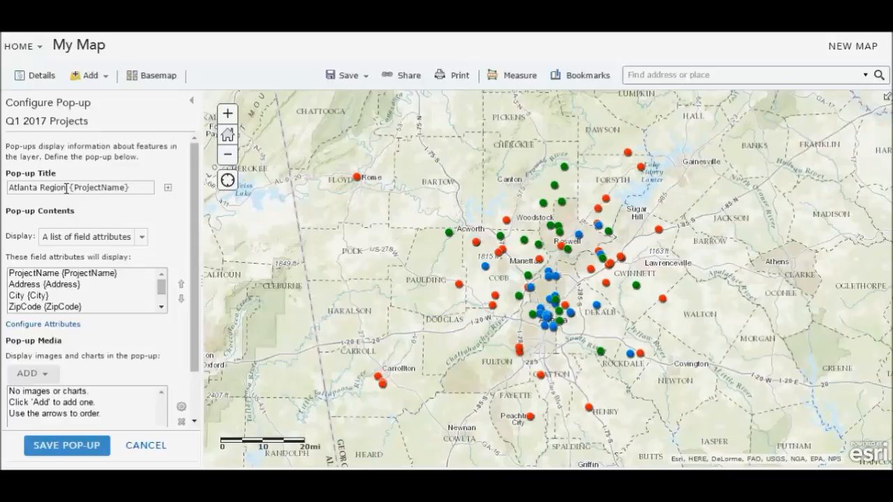
left_click_drag(67, 189, 8, 187)
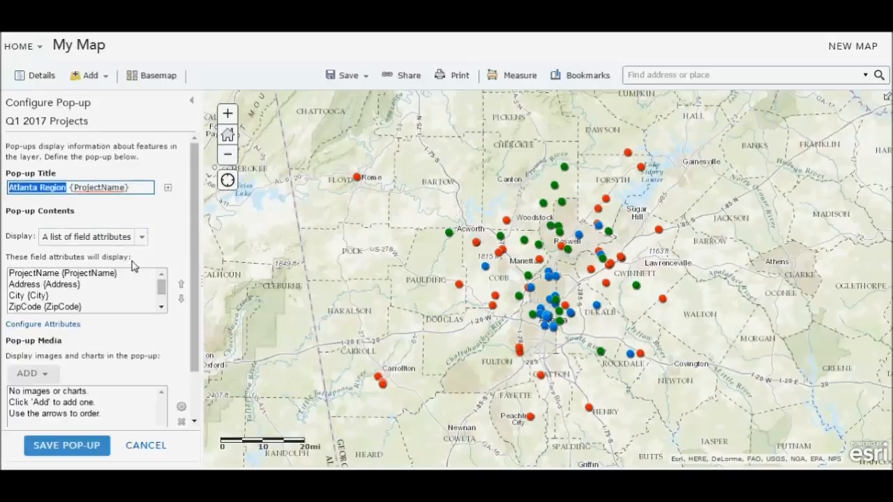
left_click(68, 209)
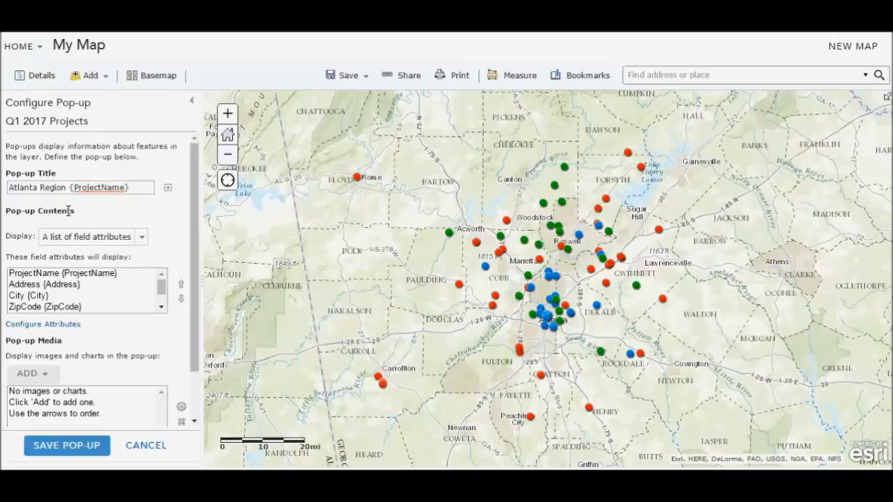
- Open the attribute configuration for the Q1 2017 Projects pop-up and change the ProjectName field alias to "Project Name"
left_click_drag(8, 211, 77, 211)
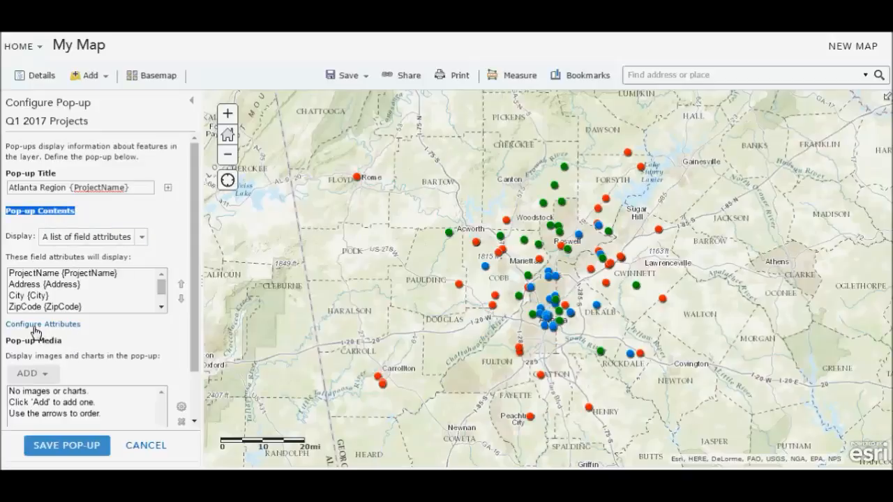
mouse_move(7, 340)
left_mouse_down()
mouse_move(32, 336)
mouse_move(6, 328)
left_mouse_up()
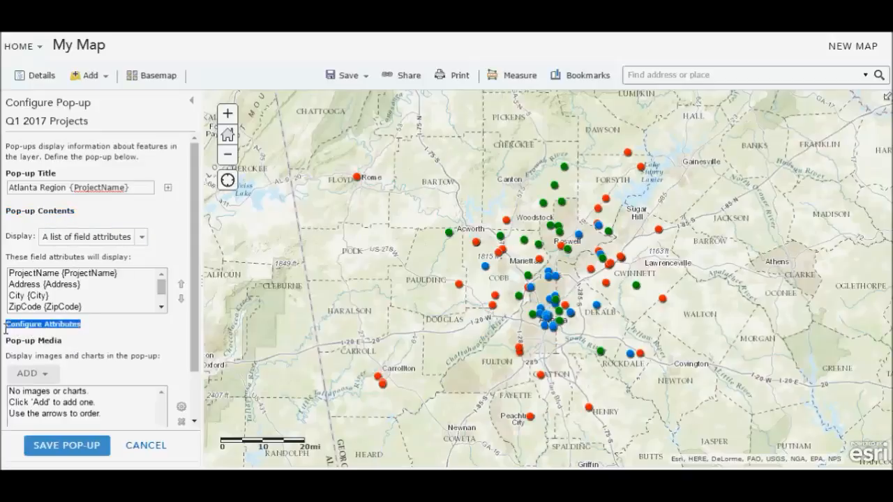
left_click(109, 326)
left_click(33, 325)
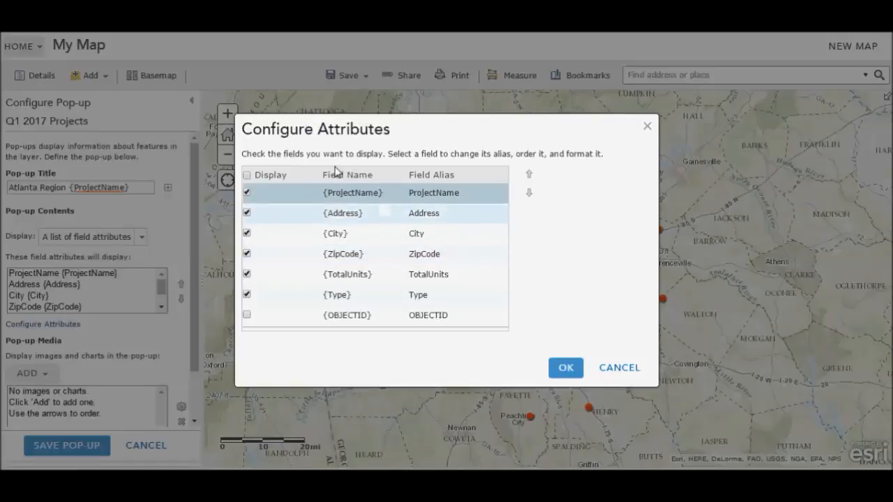
left_click(375, 193)
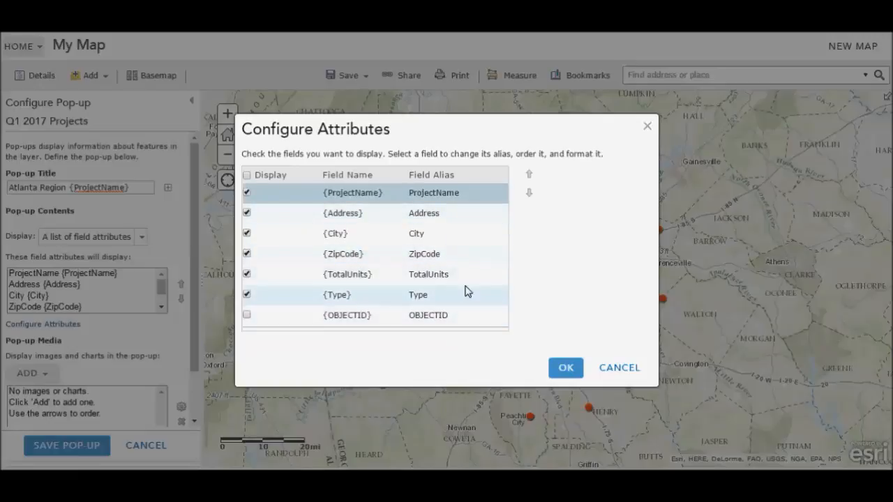
left_click(446, 200)
left_click(450, 195)
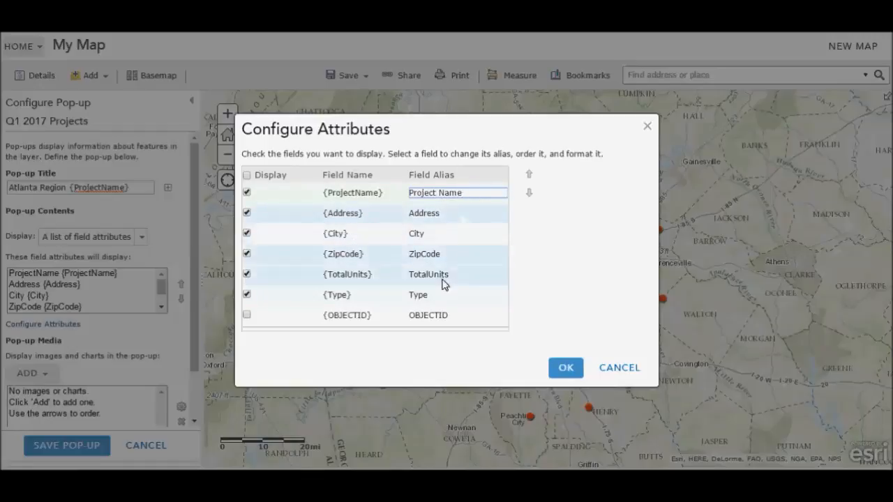
- Change the ZipCode field alias to "Zip Code" and the TotalUnits field alias to "Total Units"
left_click(434, 255)
left_click(423, 255)
left_click(428, 276)
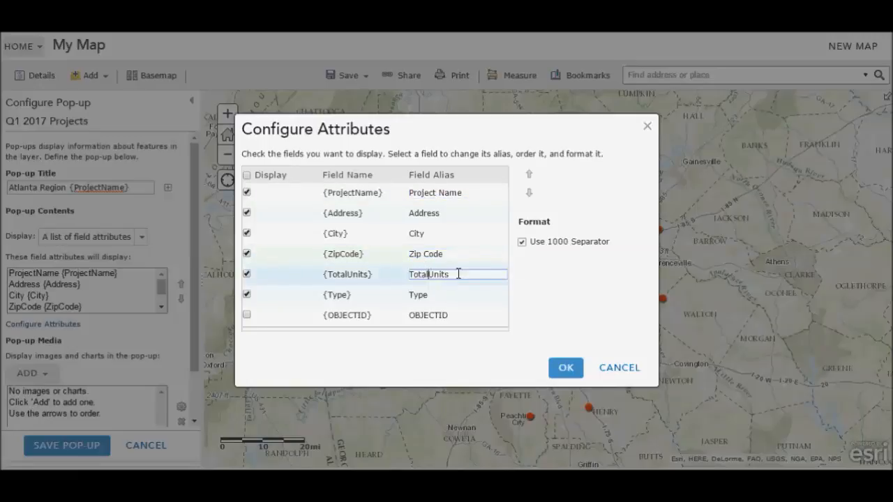
- Turn off the 1000 separator for the ZipCode field and save the pop-up configuration
left_click(467, 255)
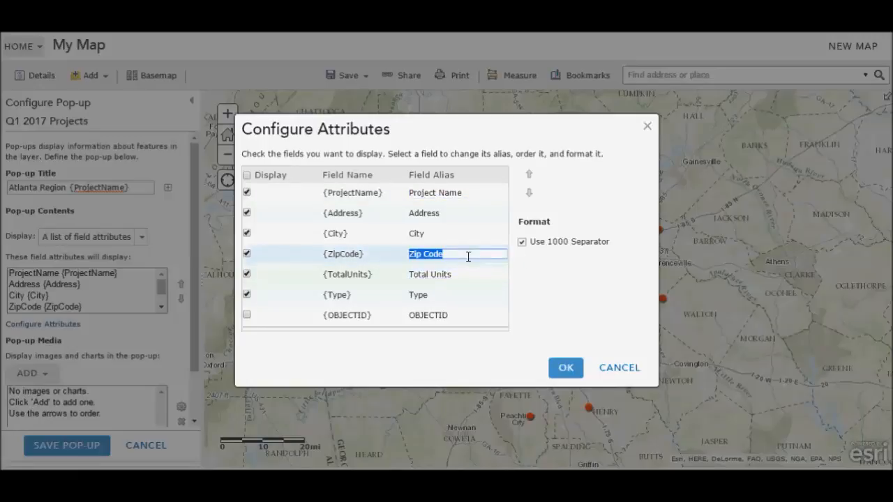
left_click(367, 256)
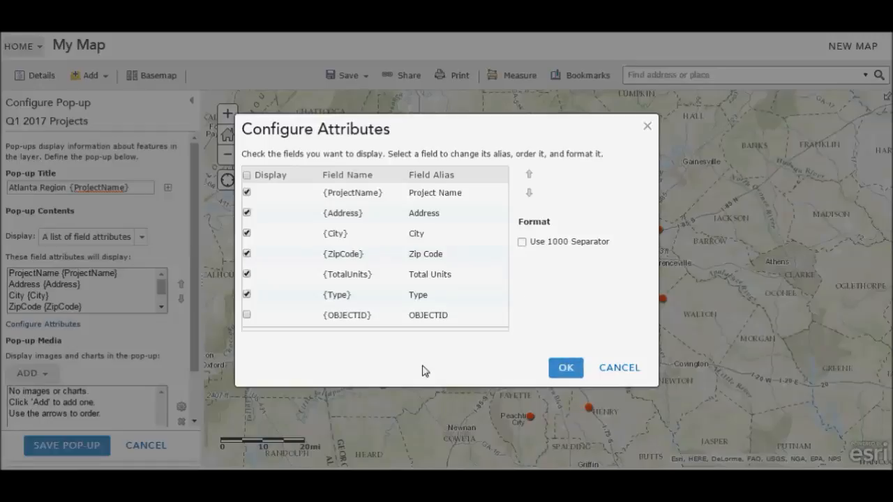
left_click(566, 369)
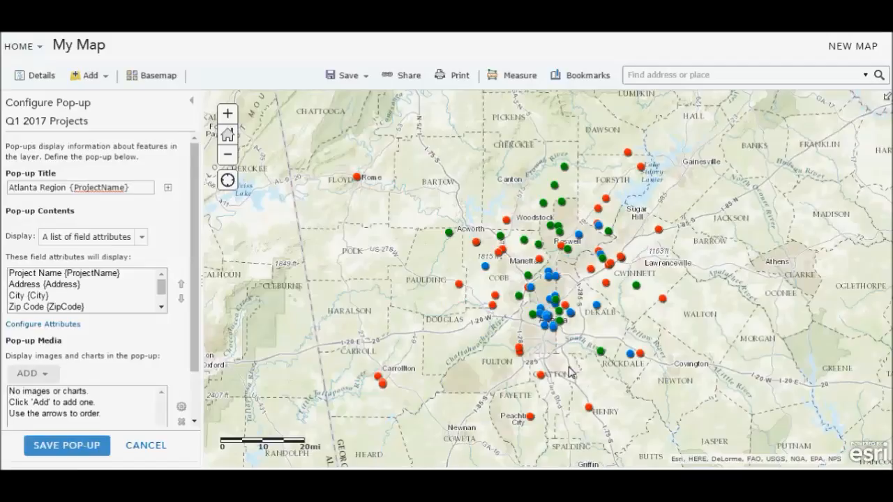
left_click(70, 446)
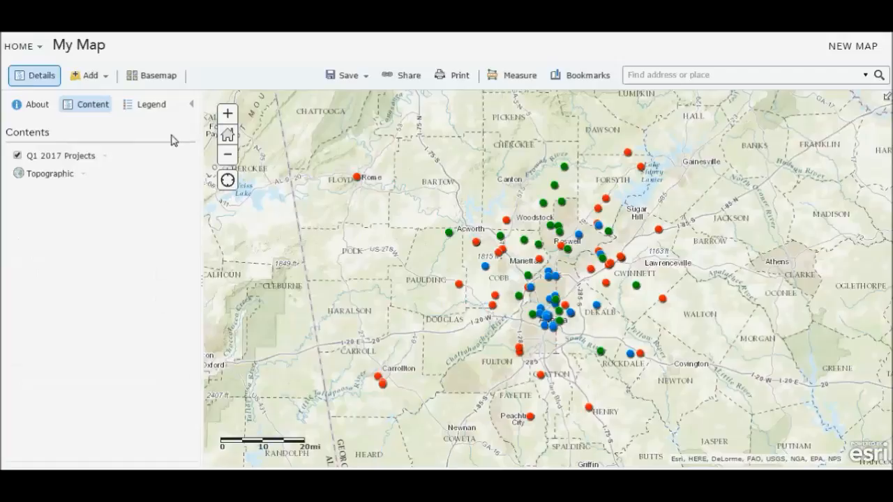
- Display the legend, open the pop-up of the green SFU point near Acworth, and check its title and project name
left_click(145, 105)
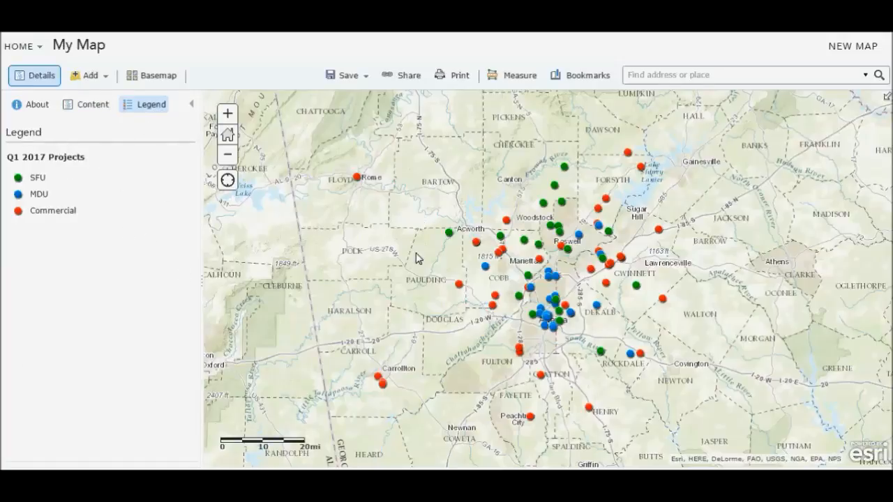
left_click(450, 234)
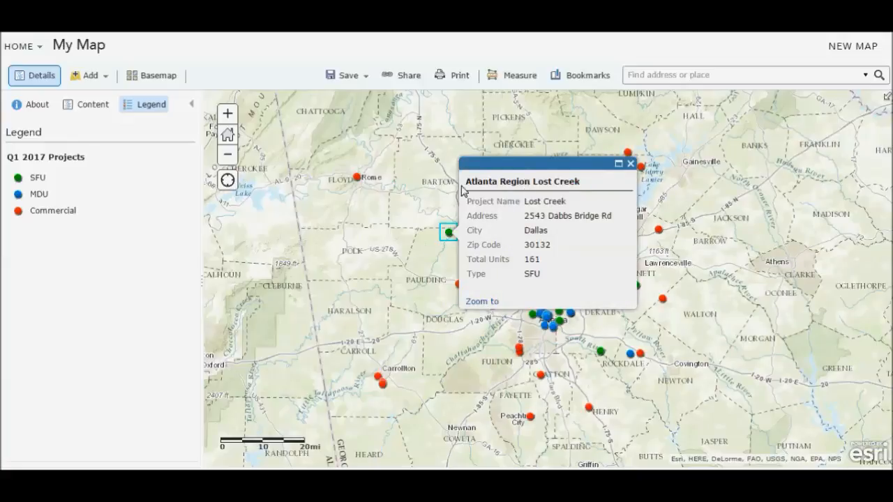
left_click_drag(465, 181, 529, 186)
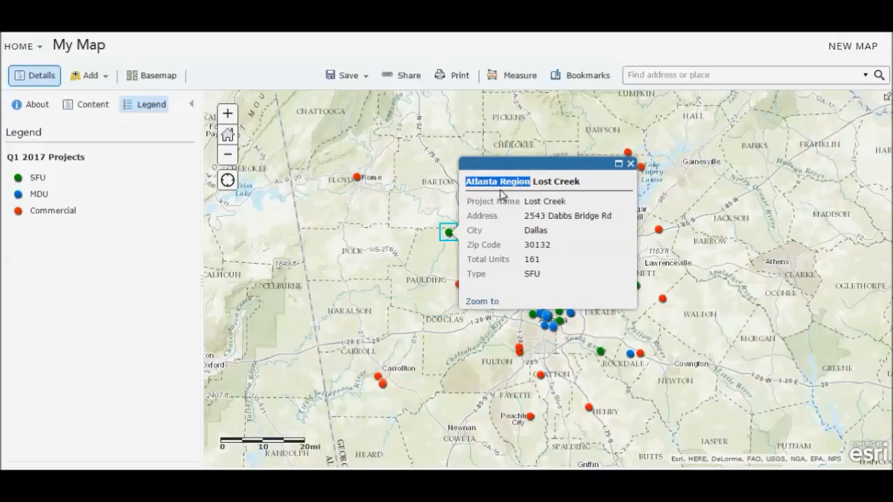
left_click(543, 179)
left_click_drag(534, 182, 583, 183)
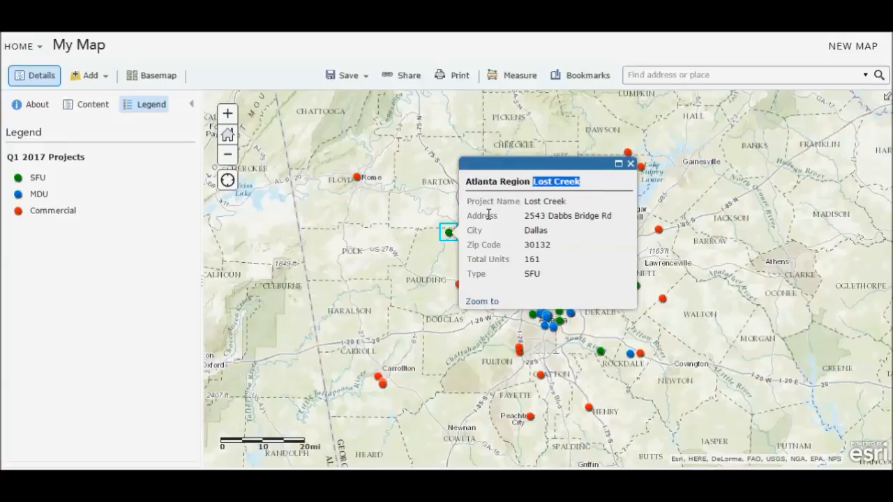
left_click_drag(524, 201, 577, 202)
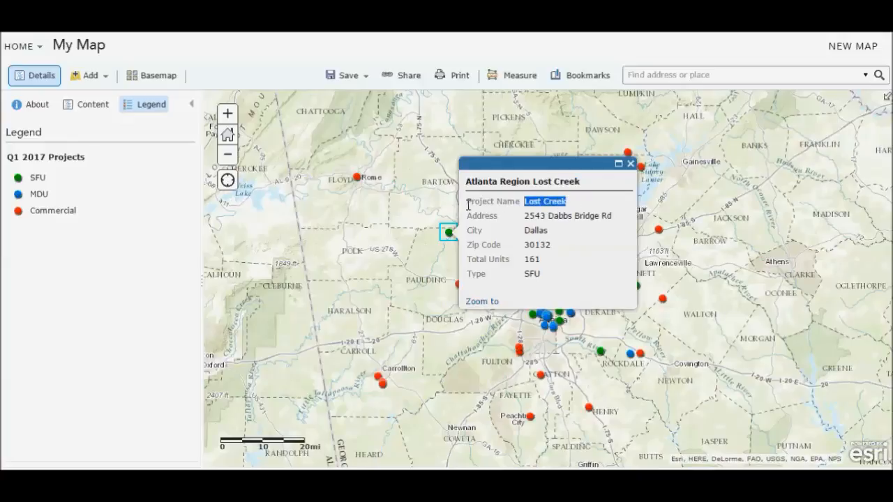
- Check the zip code format and the Project Name, Zip Code and Total Units labels in the pop-up, and close it
left_click(555, 236)
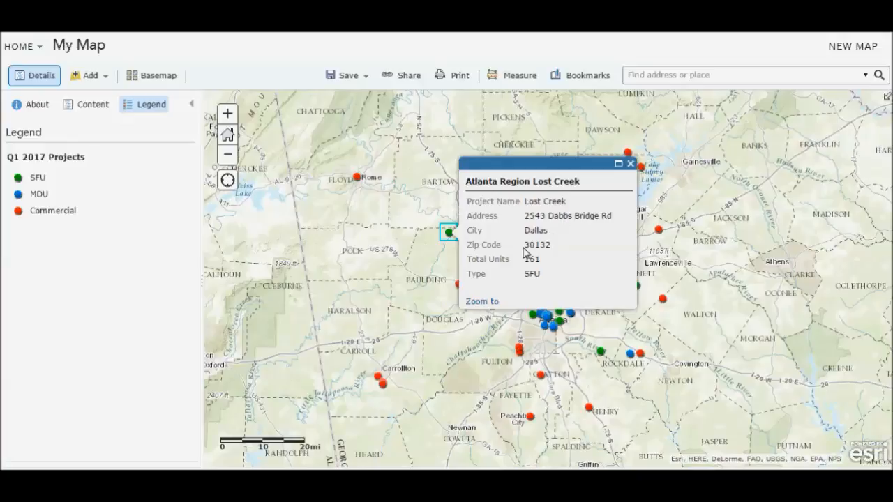
left_click_drag(524, 245, 550, 245)
left_click_drag(468, 201, 520, 205)
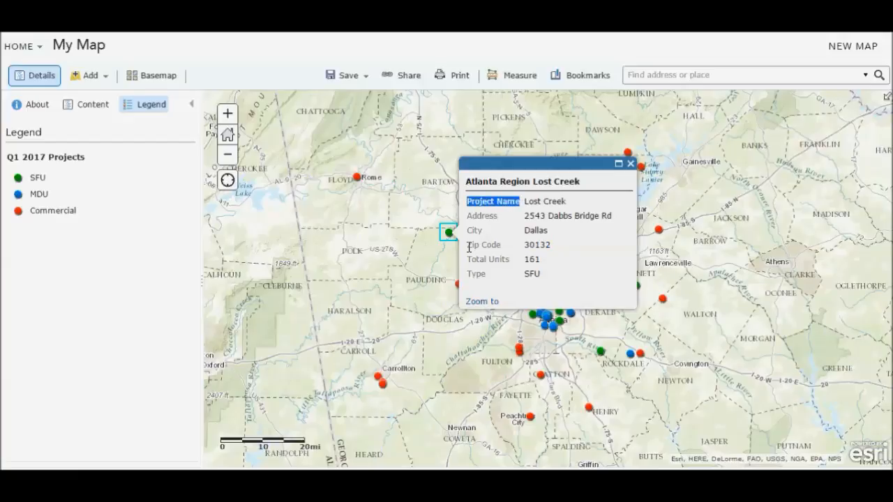
left_click_drag(468, 245, 507, 259)
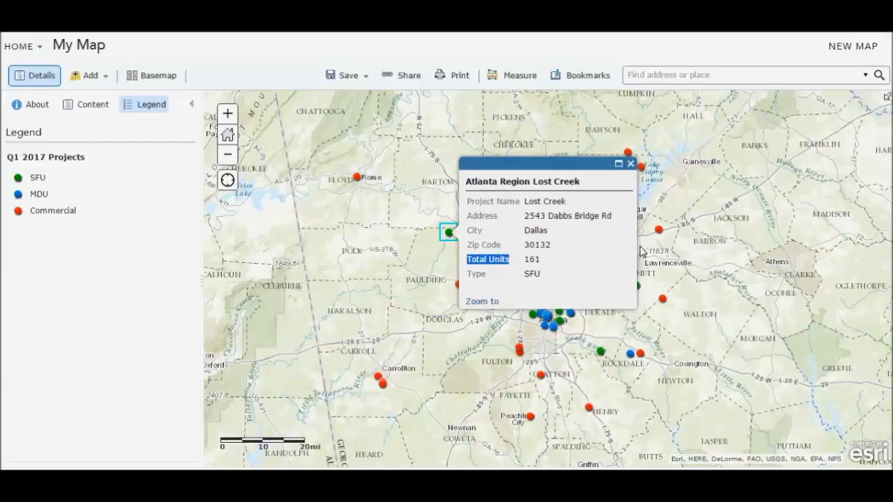
left_click(632, 165)
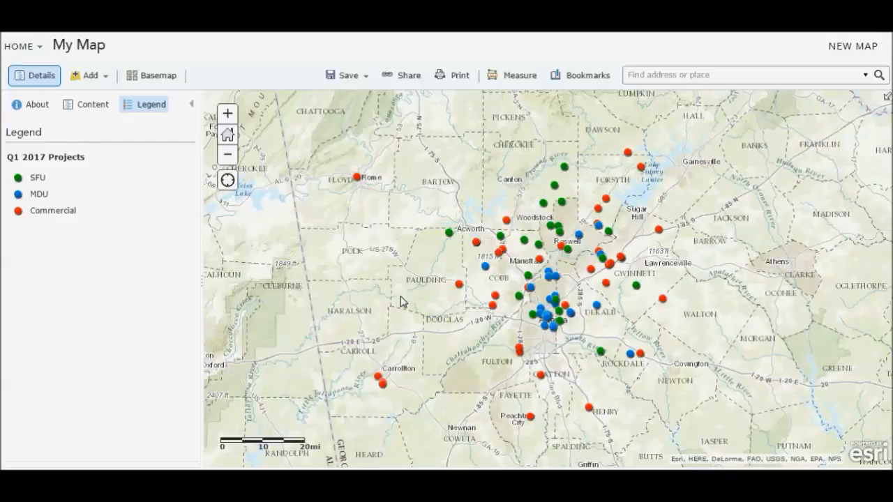
- Start saving the map as a new copy and enter the title "Q1 2017 Projects - Tutorial"
left_click(350, 77)
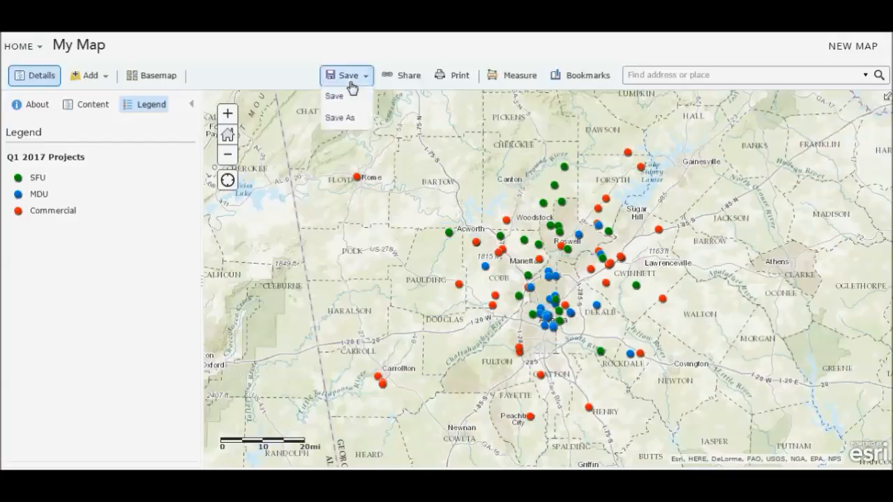
left_click(339, 118)
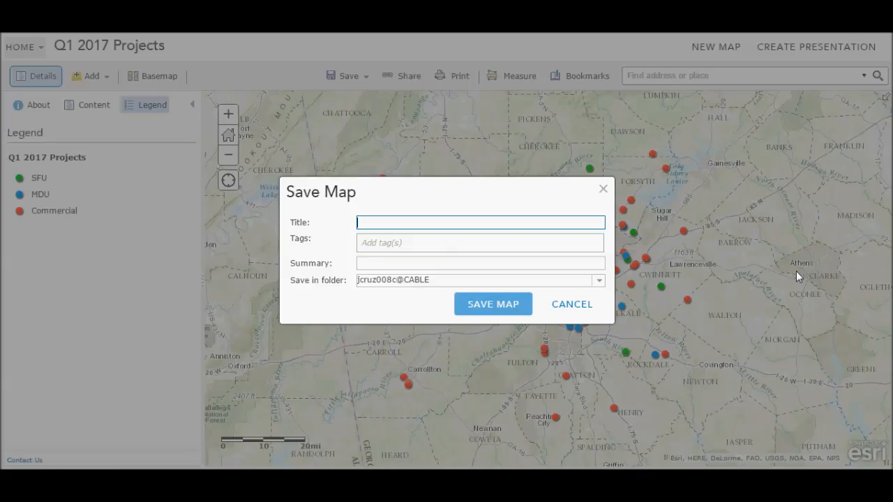
type("Q1 2017 Projects - Tutorial")
key("Tab")
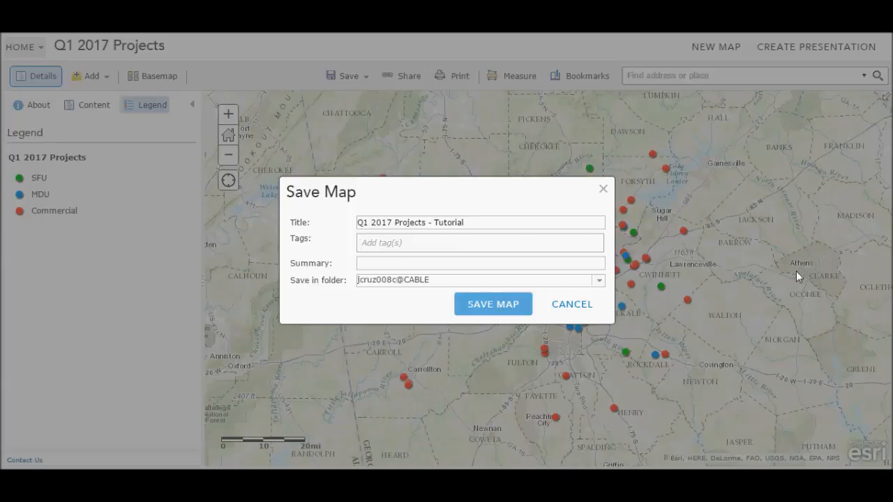
- Add the tags SFU and MDU to the map being saved
type("SFU")
key("Return")
type("MDU")
key("Return")
type("Commerci")
key("Return")
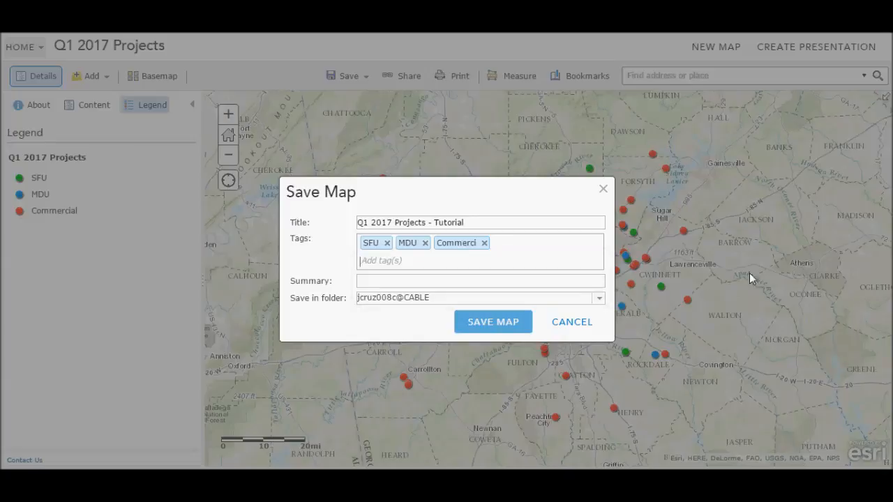
left_click(484, 242)
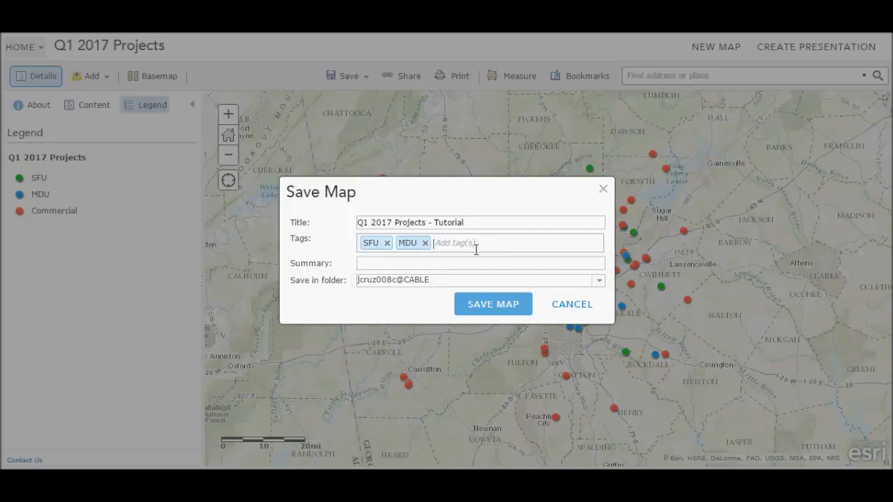
- Add the tag Commercial and enter the summary "This map displays the Q1 2017 Projects."
type("Commercial")
key("Return")
key("Tab")
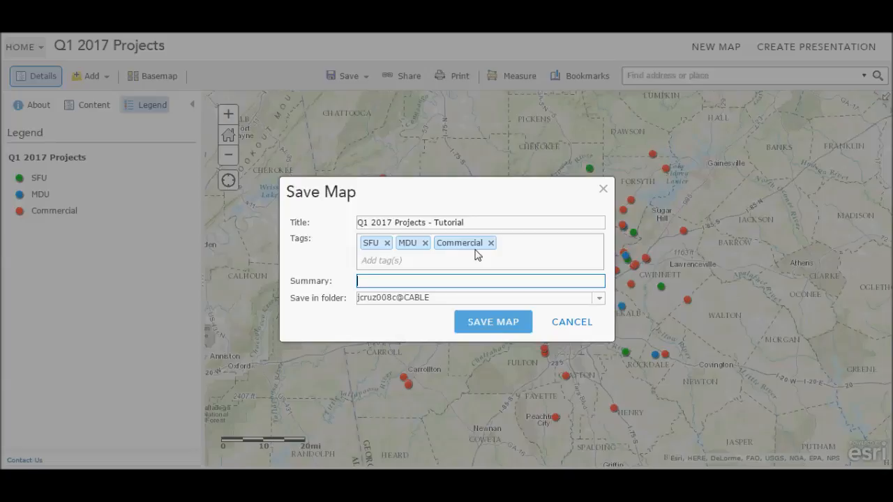
type("This map displays the Q1 ")
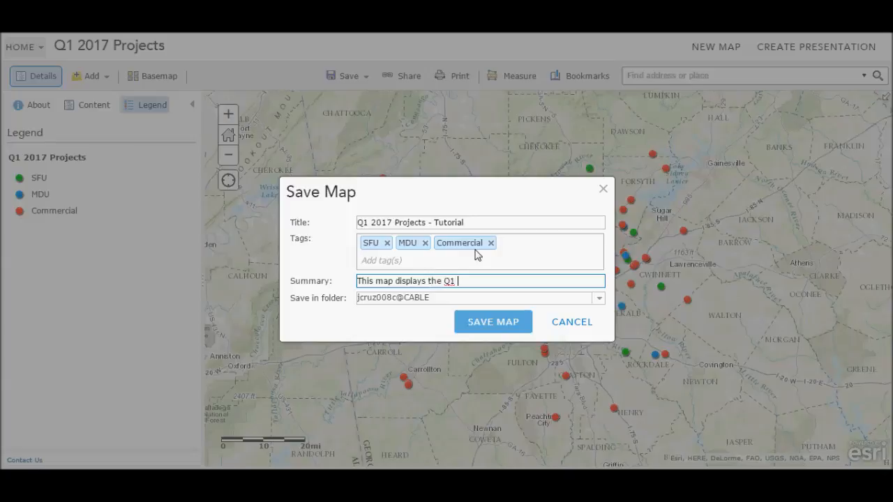
type("2017 Projects.")
- Choose the Tutorials folder as the save location and save the map
left_click(600, 300)
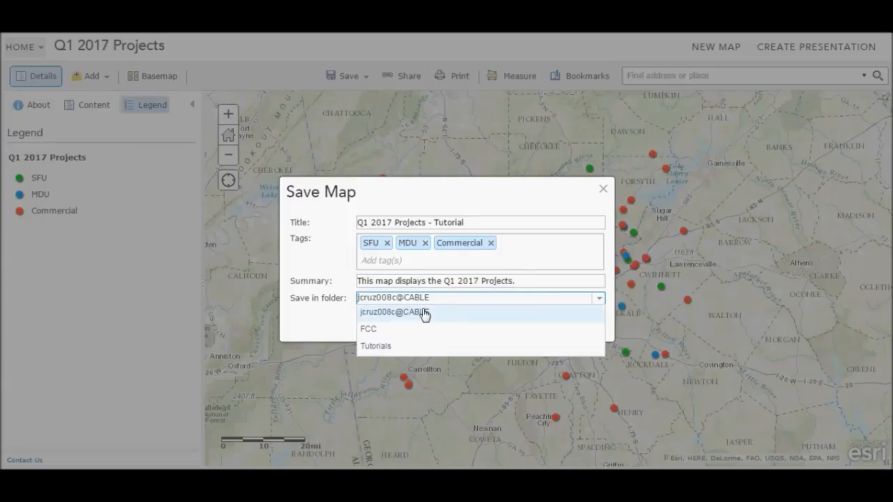
left_click(362, 345)
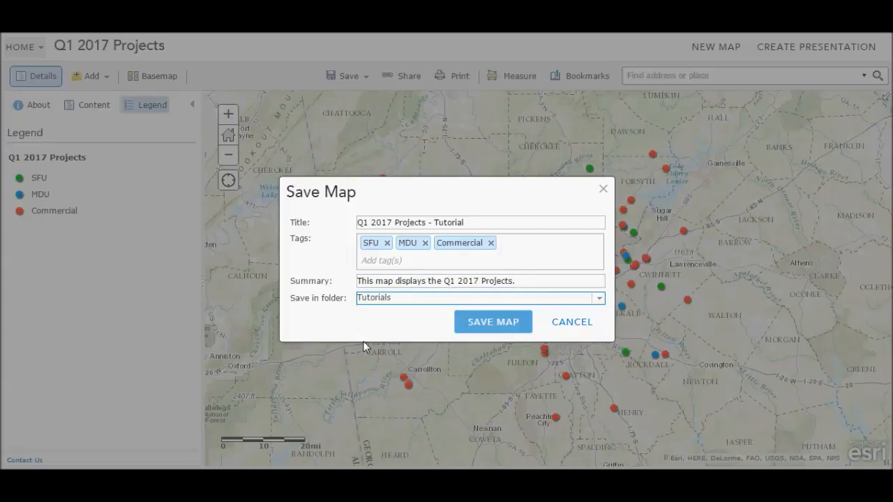
left_click(496, 323)
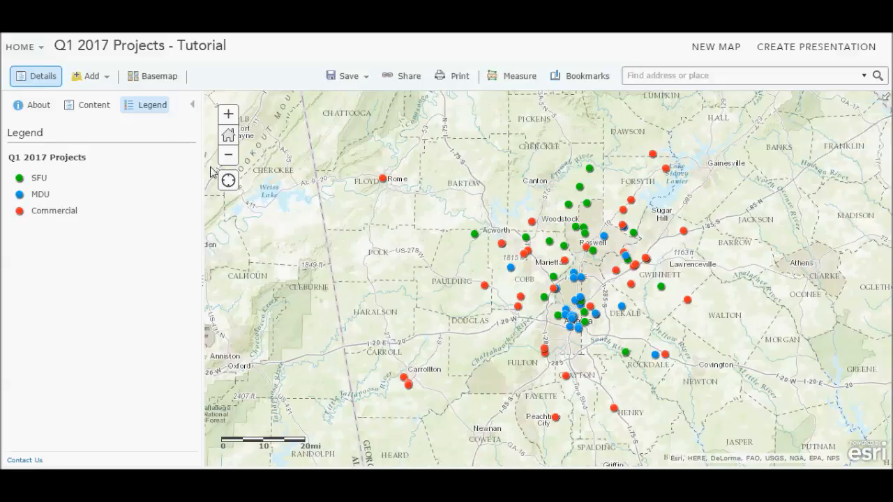
- Go to My Content and open the Tutorials folder to check for the saved web map
left_click(40, 49)
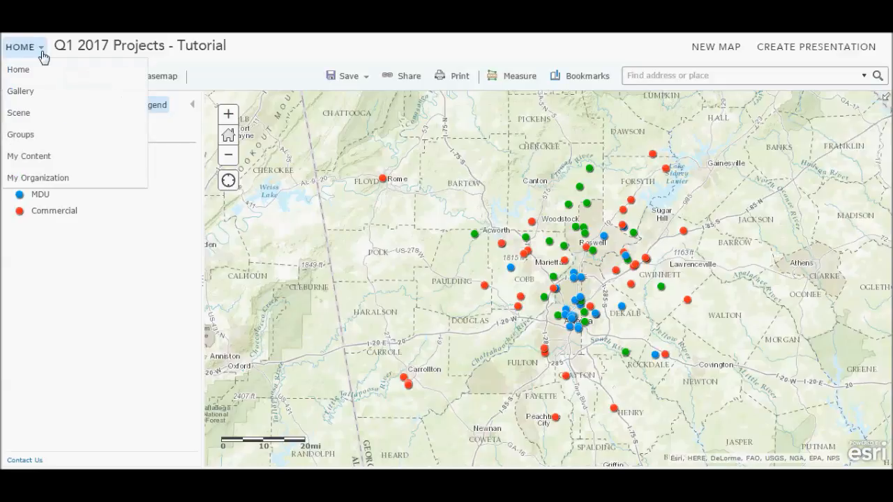
left_click(41, 157)
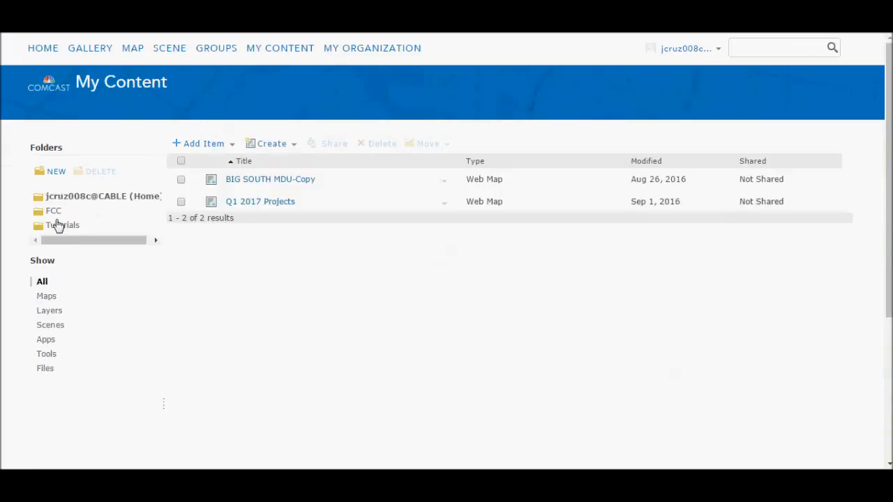
left_click(64, 225)
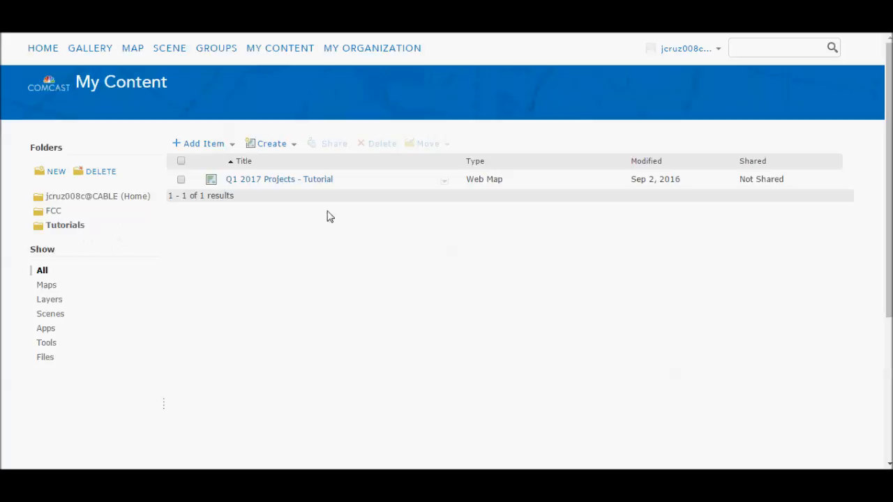